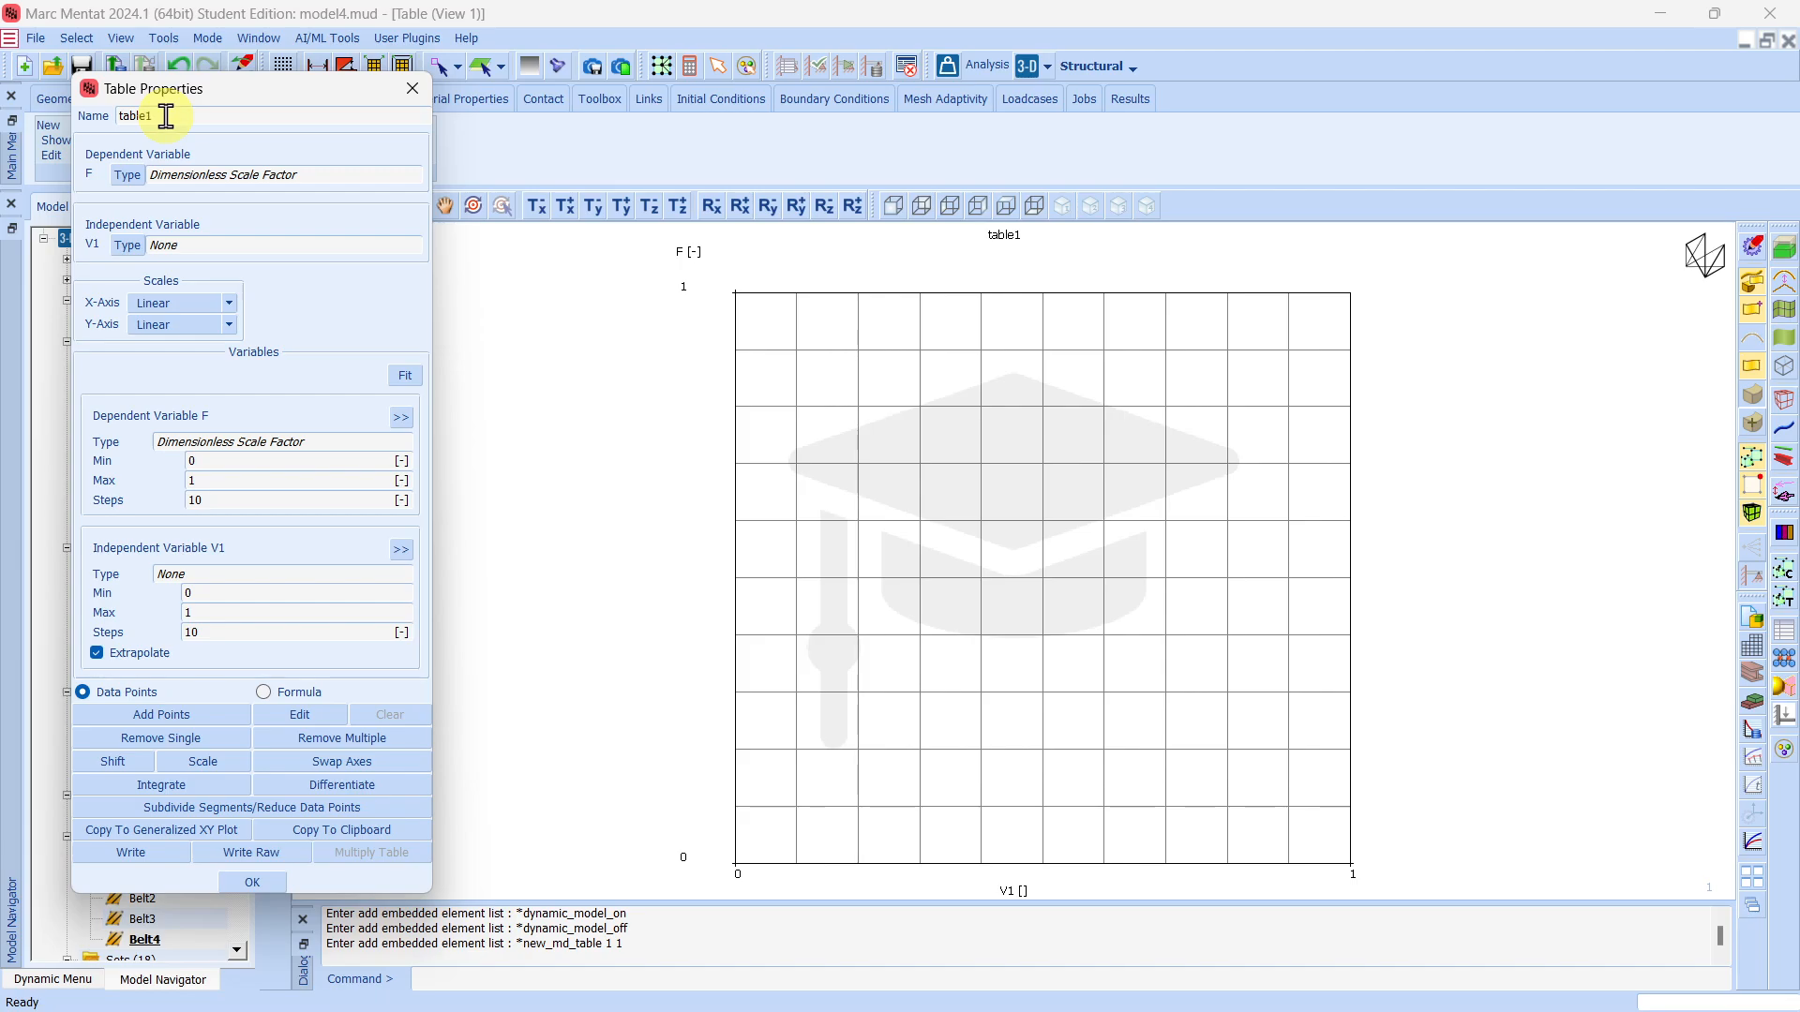
Name the new table Axial and set its independent variable type to Time.
type("Axial")
left_click(125, 248)
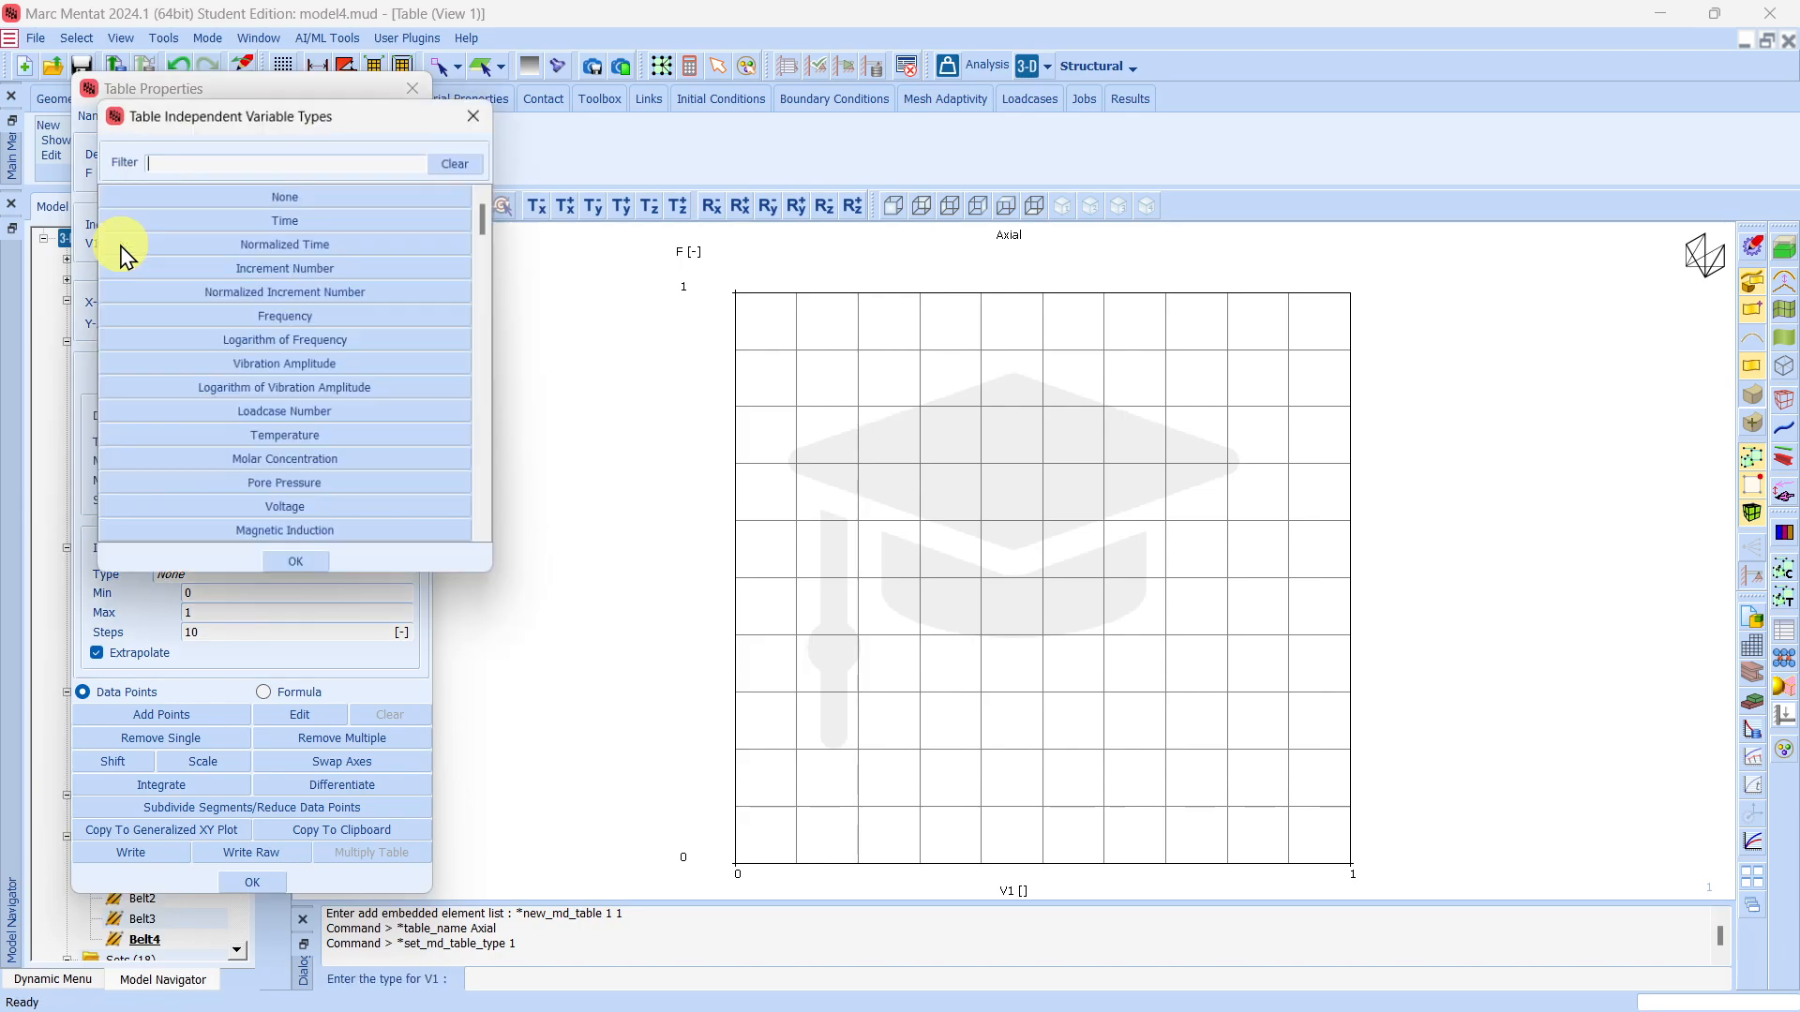
left_click(286, 221)
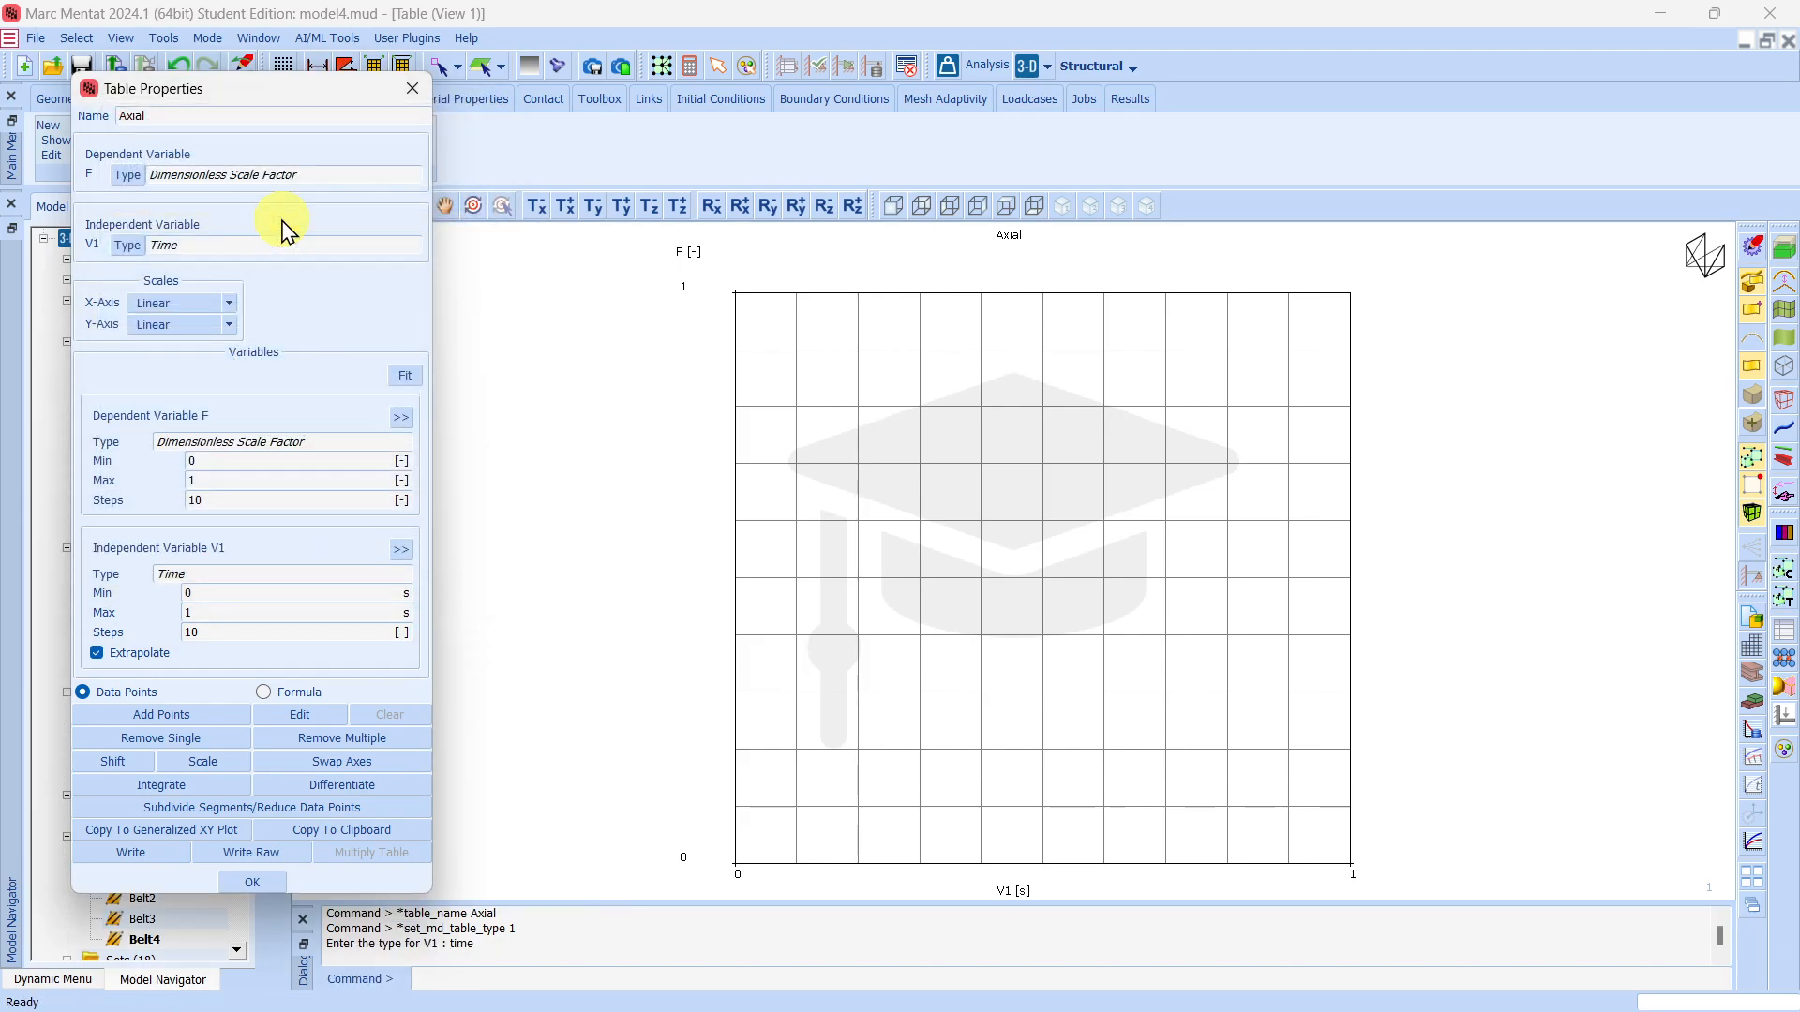
Add the data points (0, 0), (1.6, 1) and (6, 1) to the Axial table, consulting the PowerPoint loading diagram, and fit the plot.
left_click(177, 718)
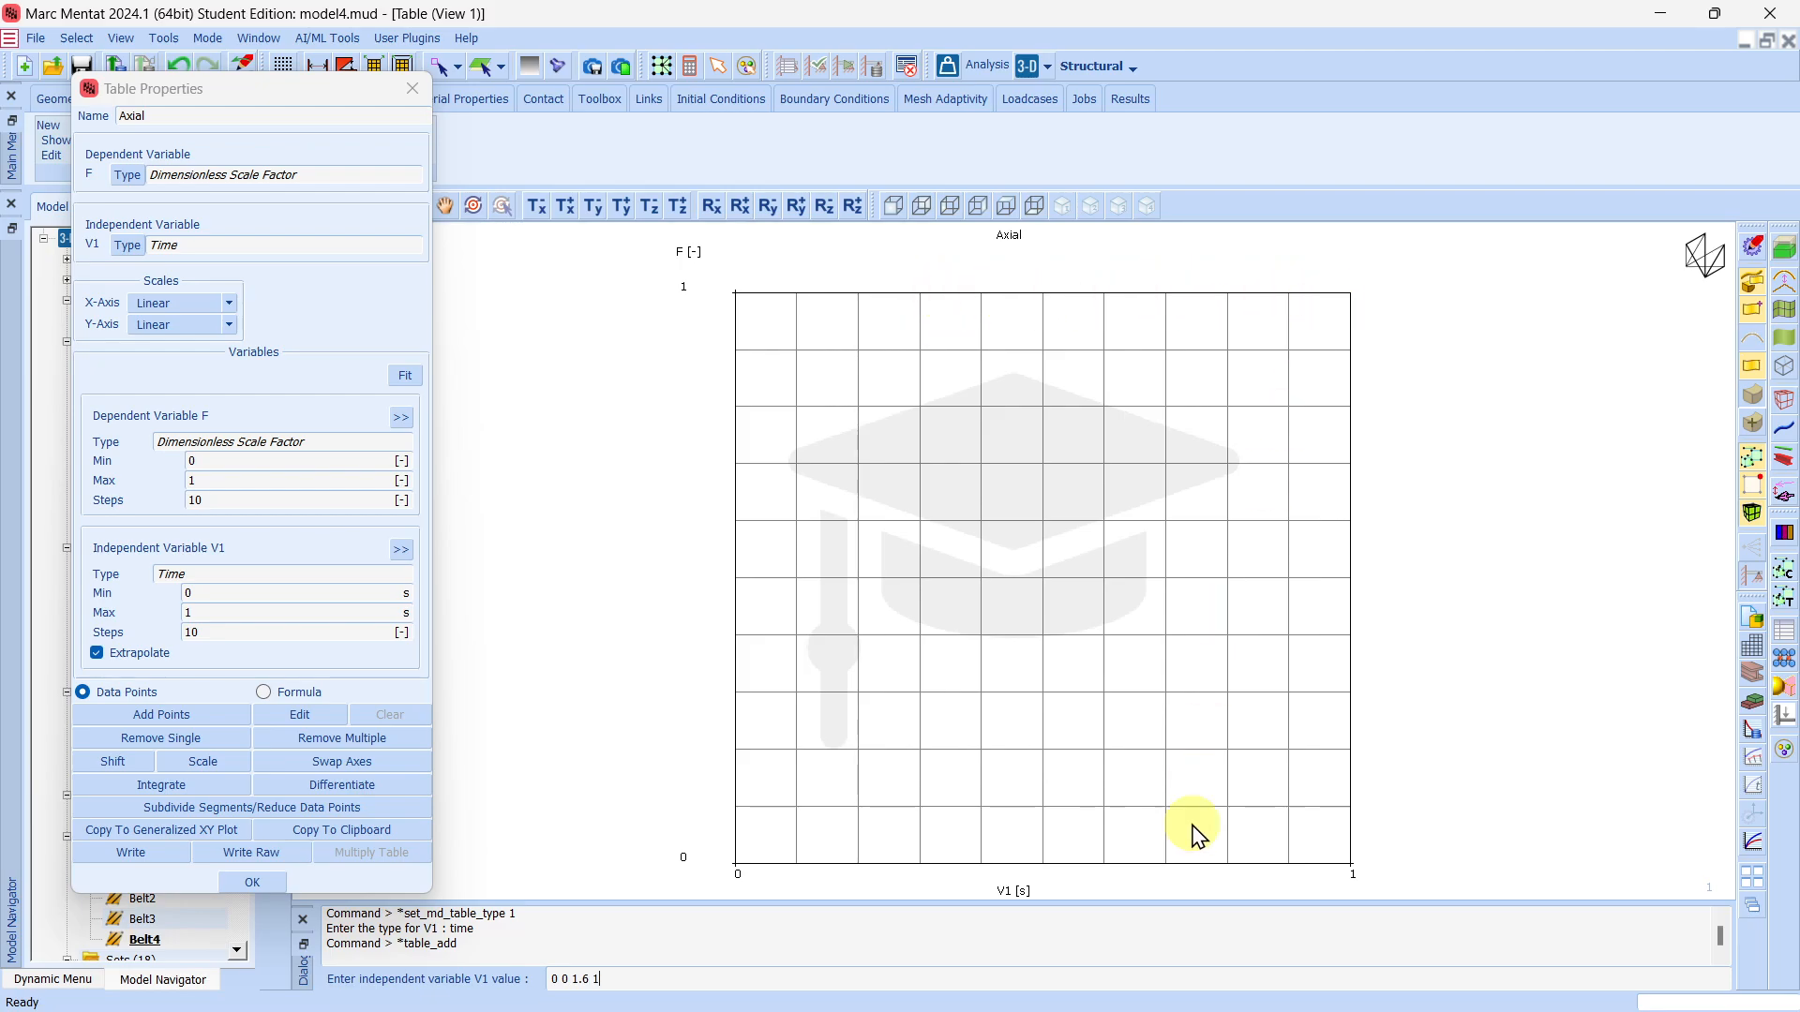
left_click(1163, 984)
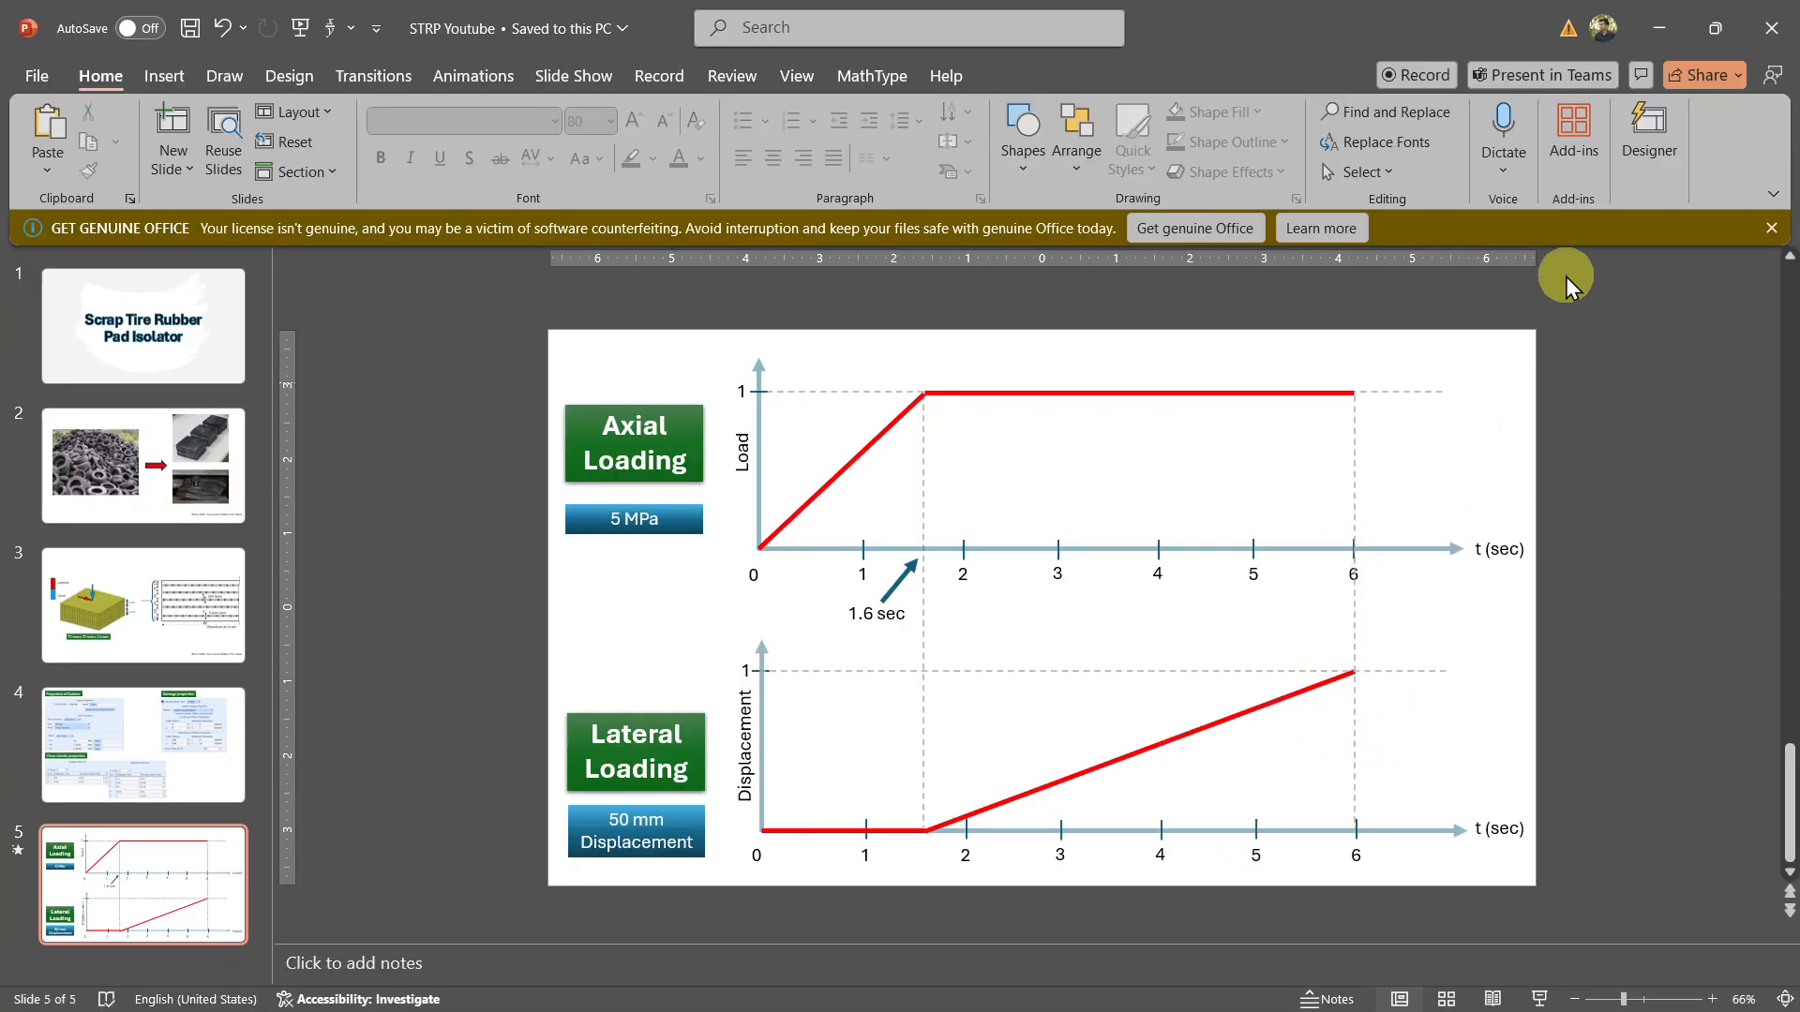
left_click(1667, 15)
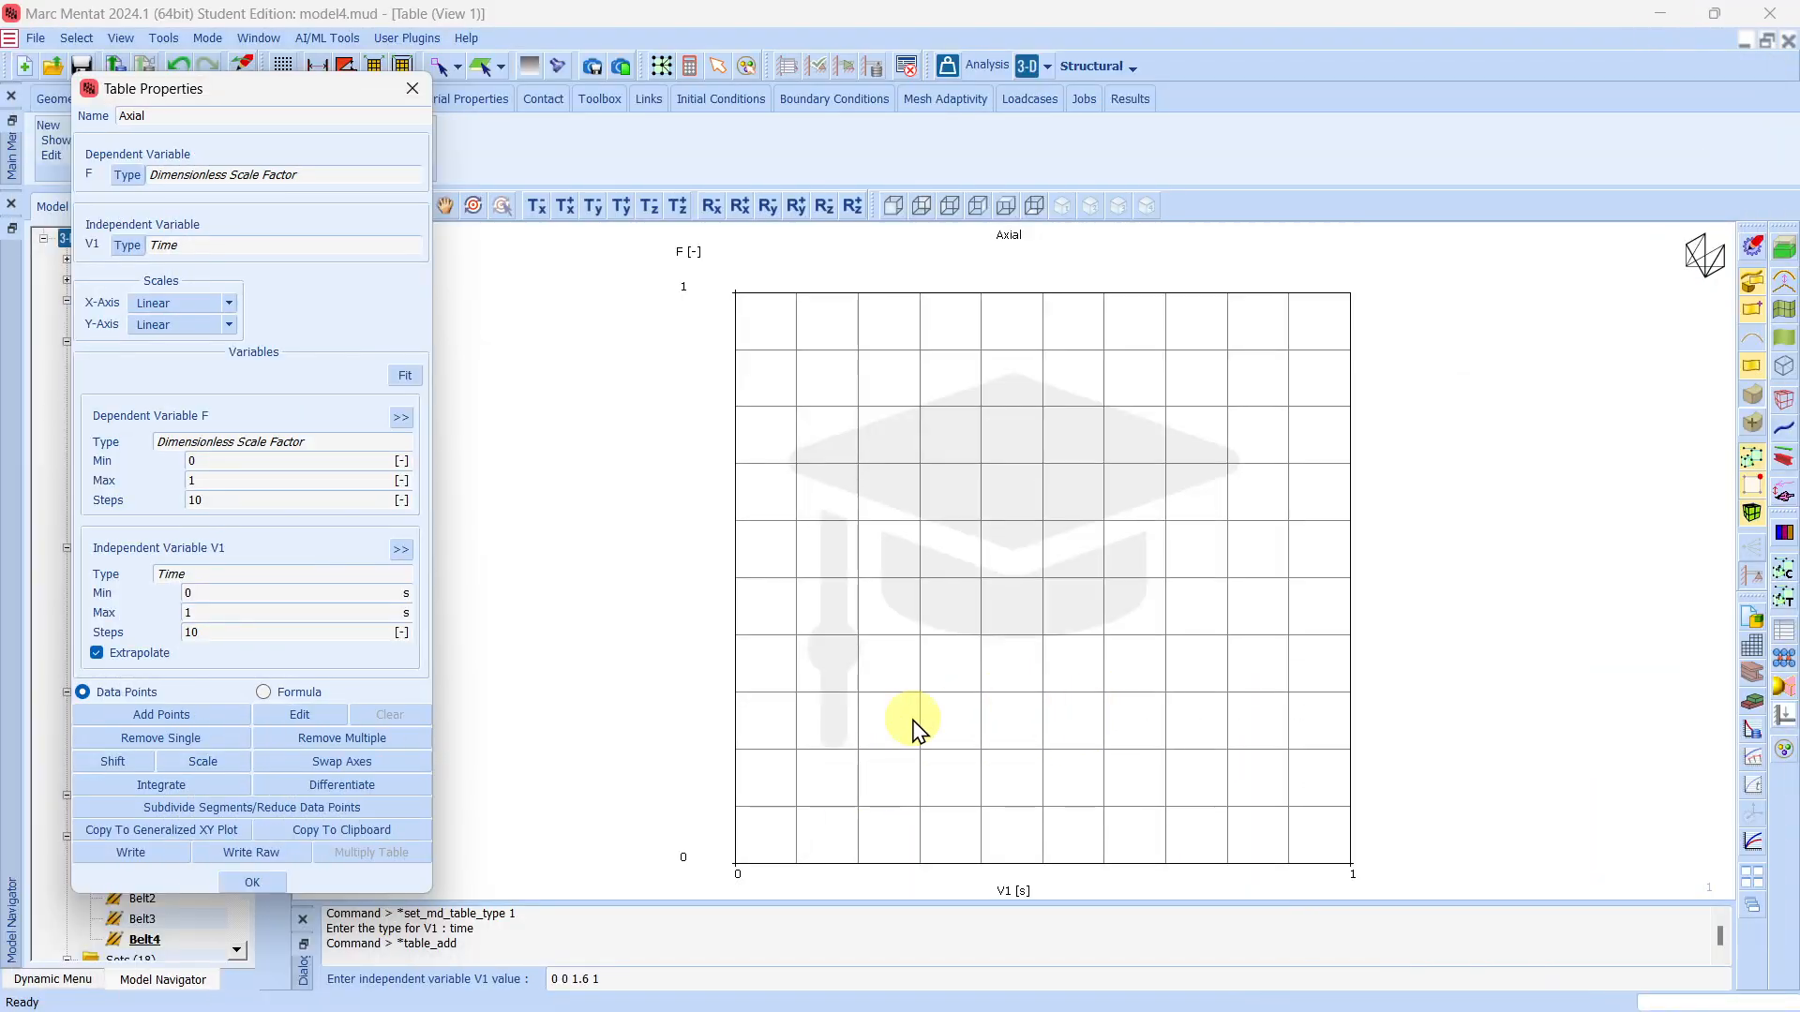
left_click(681, 978)
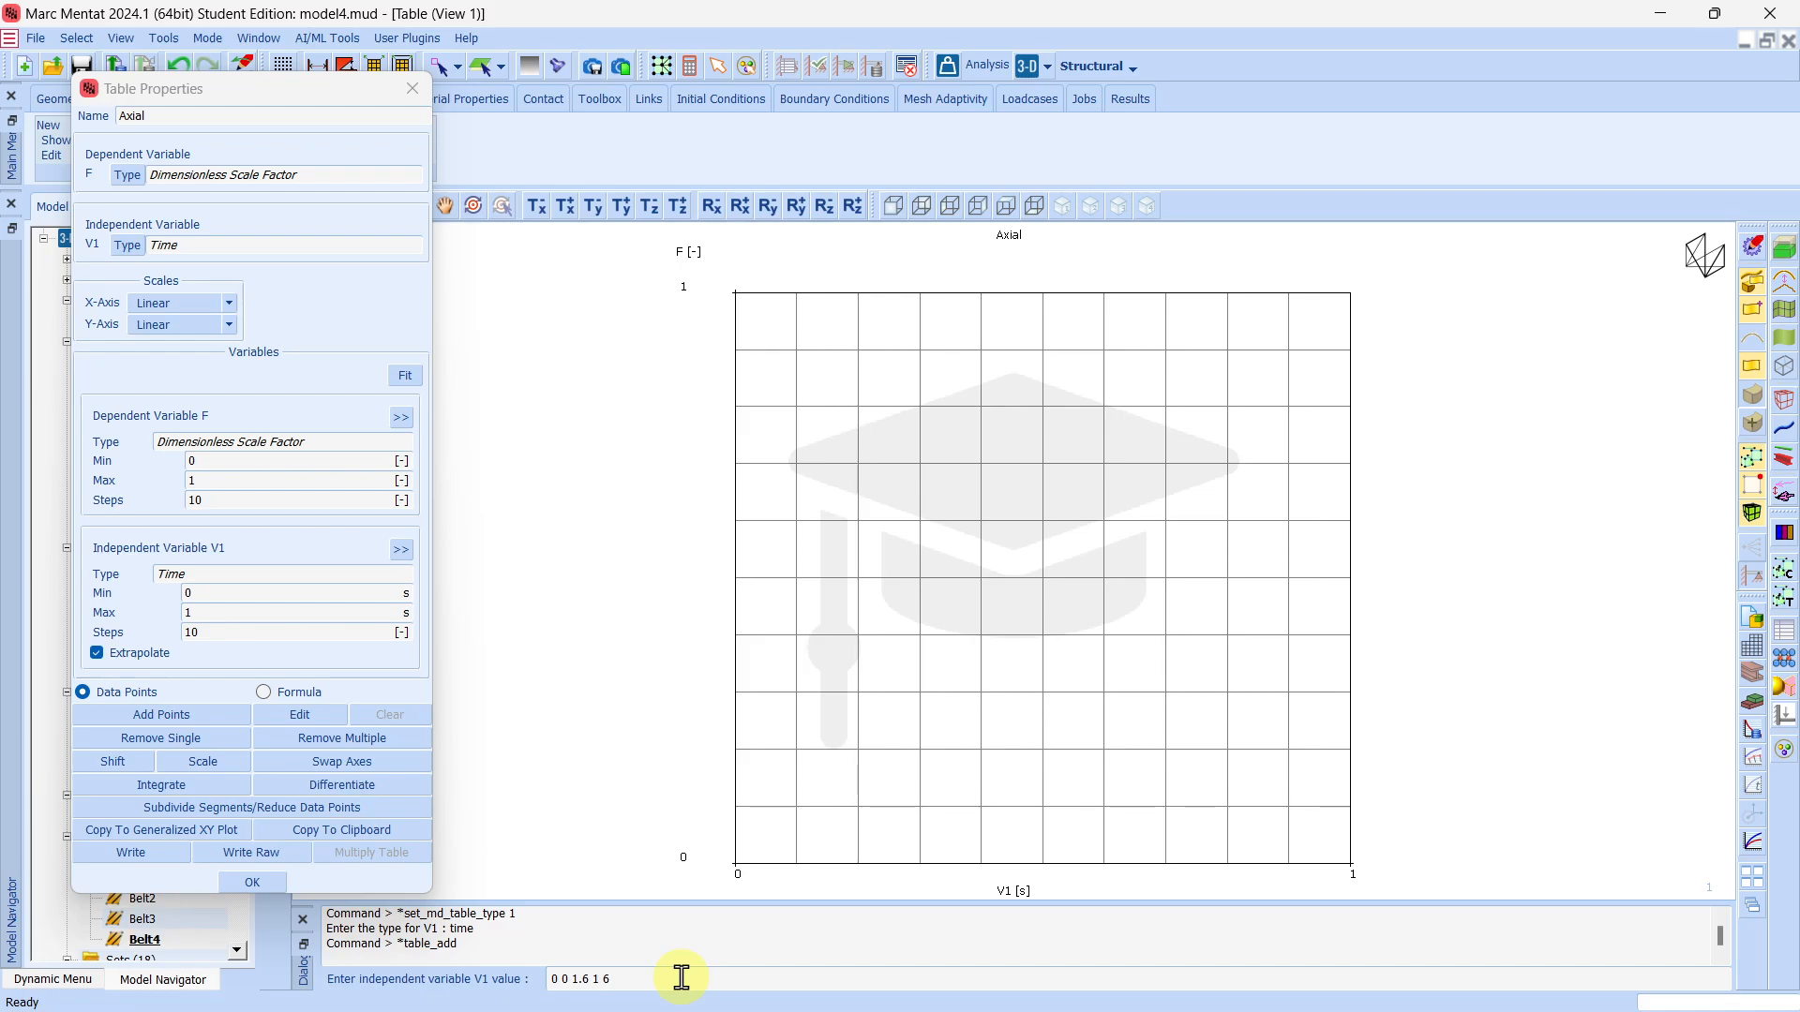
type("6 1")
key("Return")
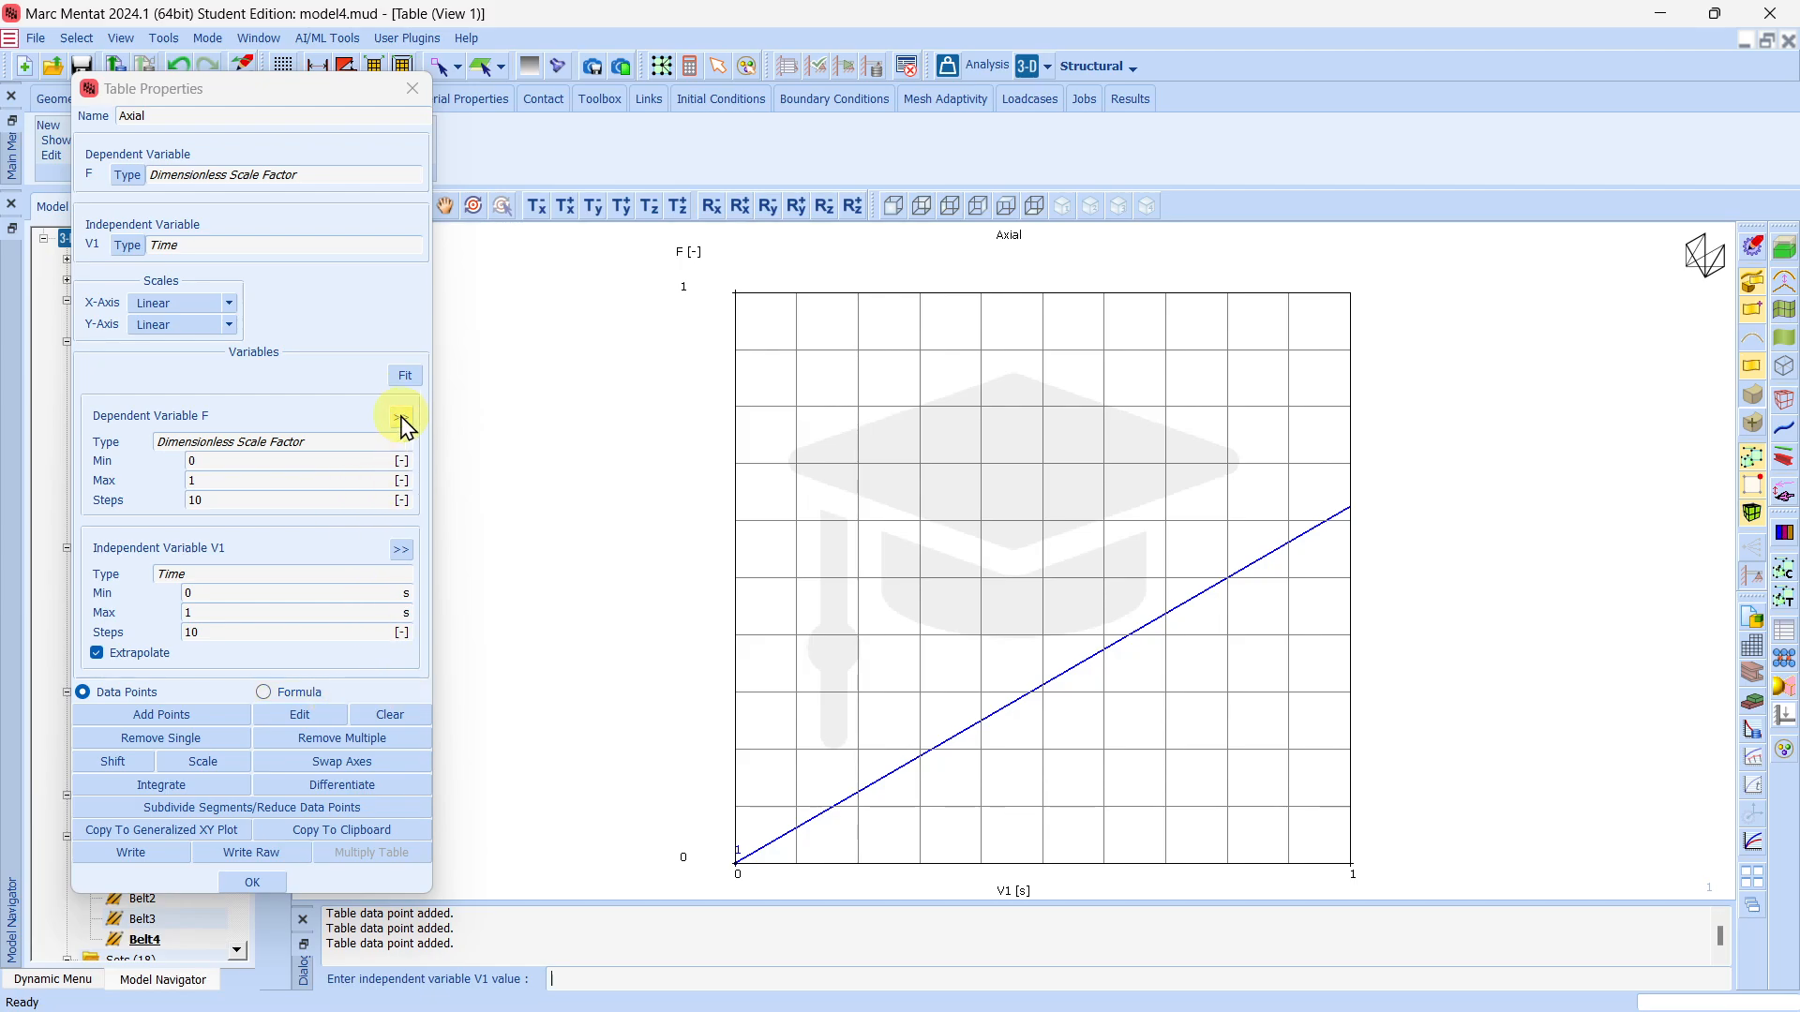
left_click(405, 375)
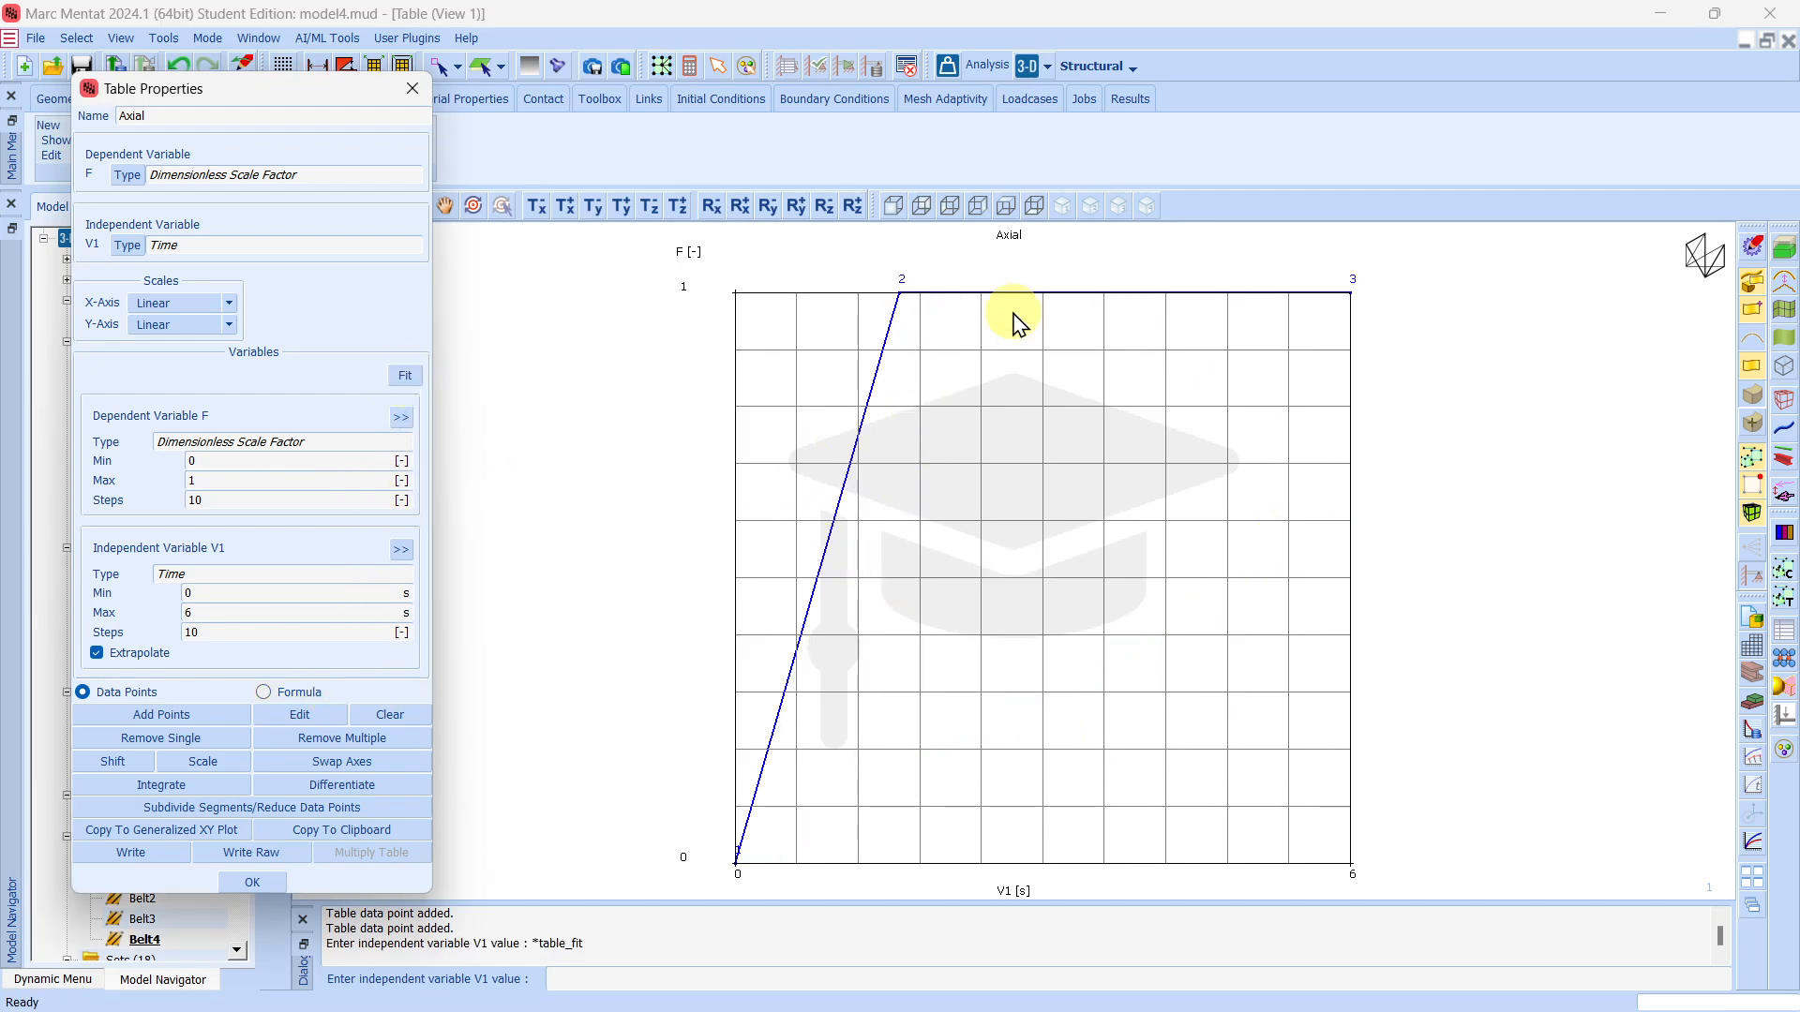
Check the lateral loading diagram in PowerPoint, return to Marc Mentat, and create a one-variable table named Lateral with Time as independent variable.
mouse_move(1110, 1010)
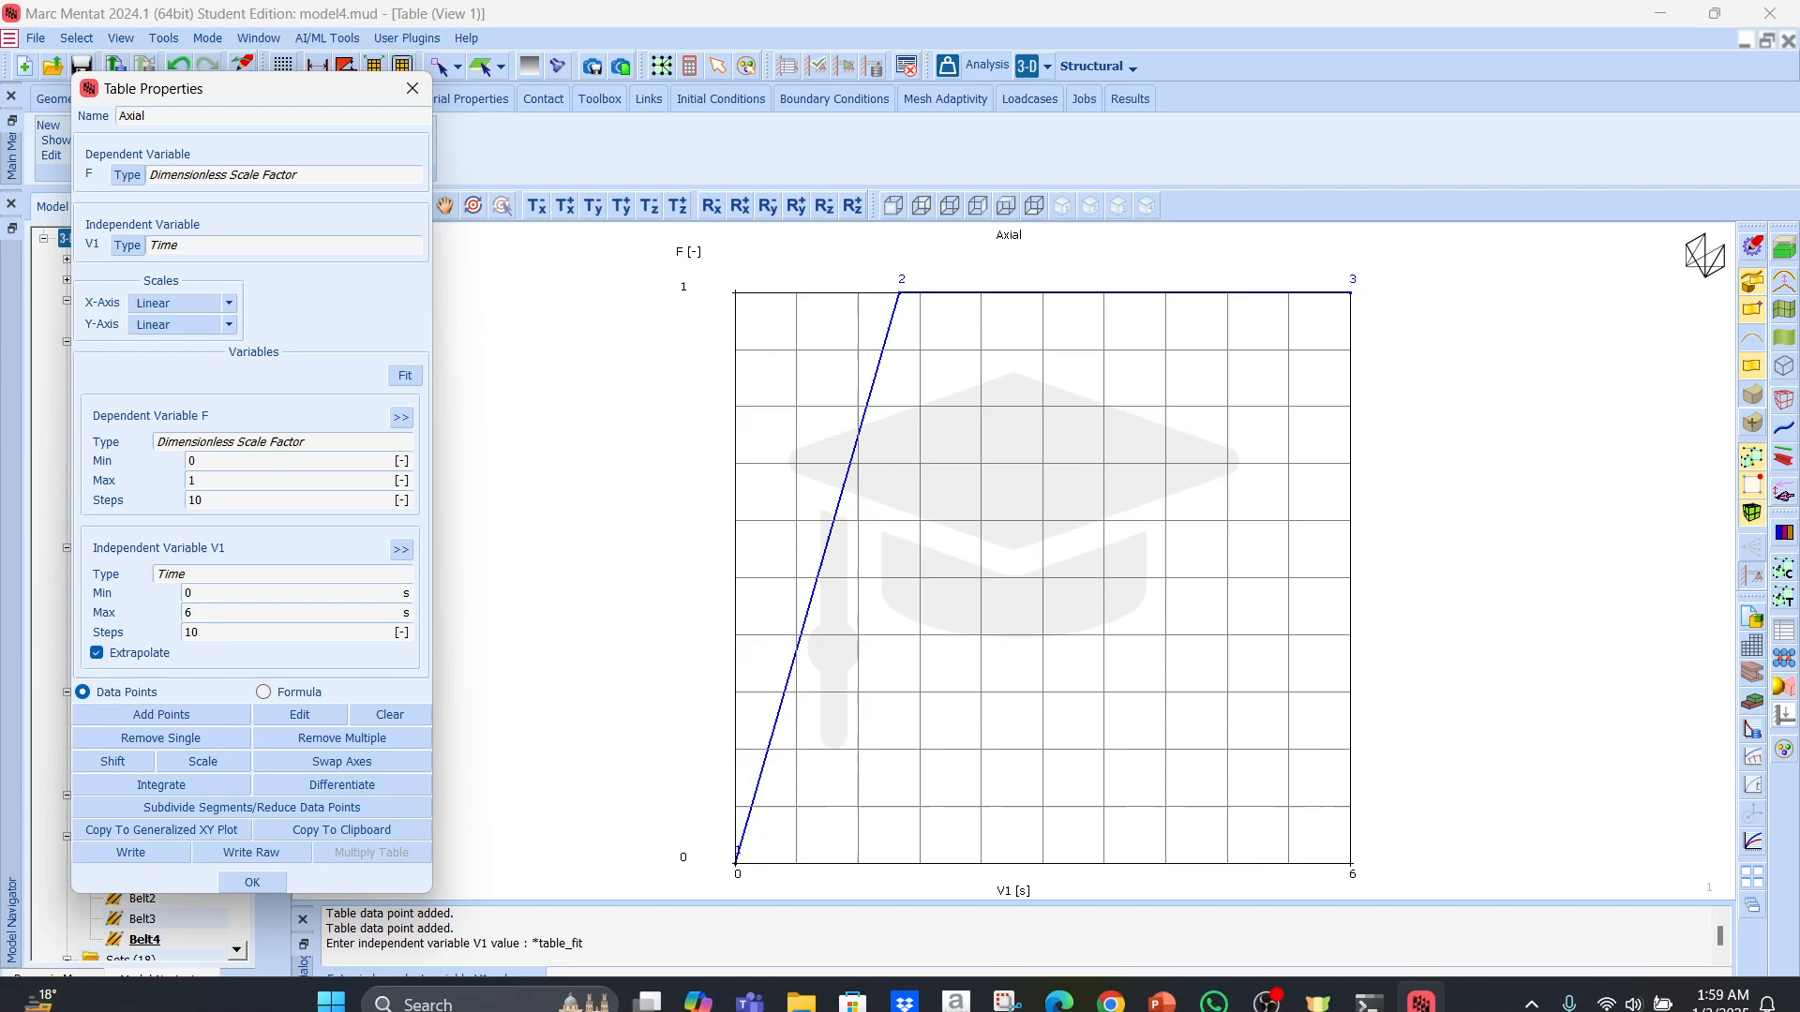
left_click(1168, 992)
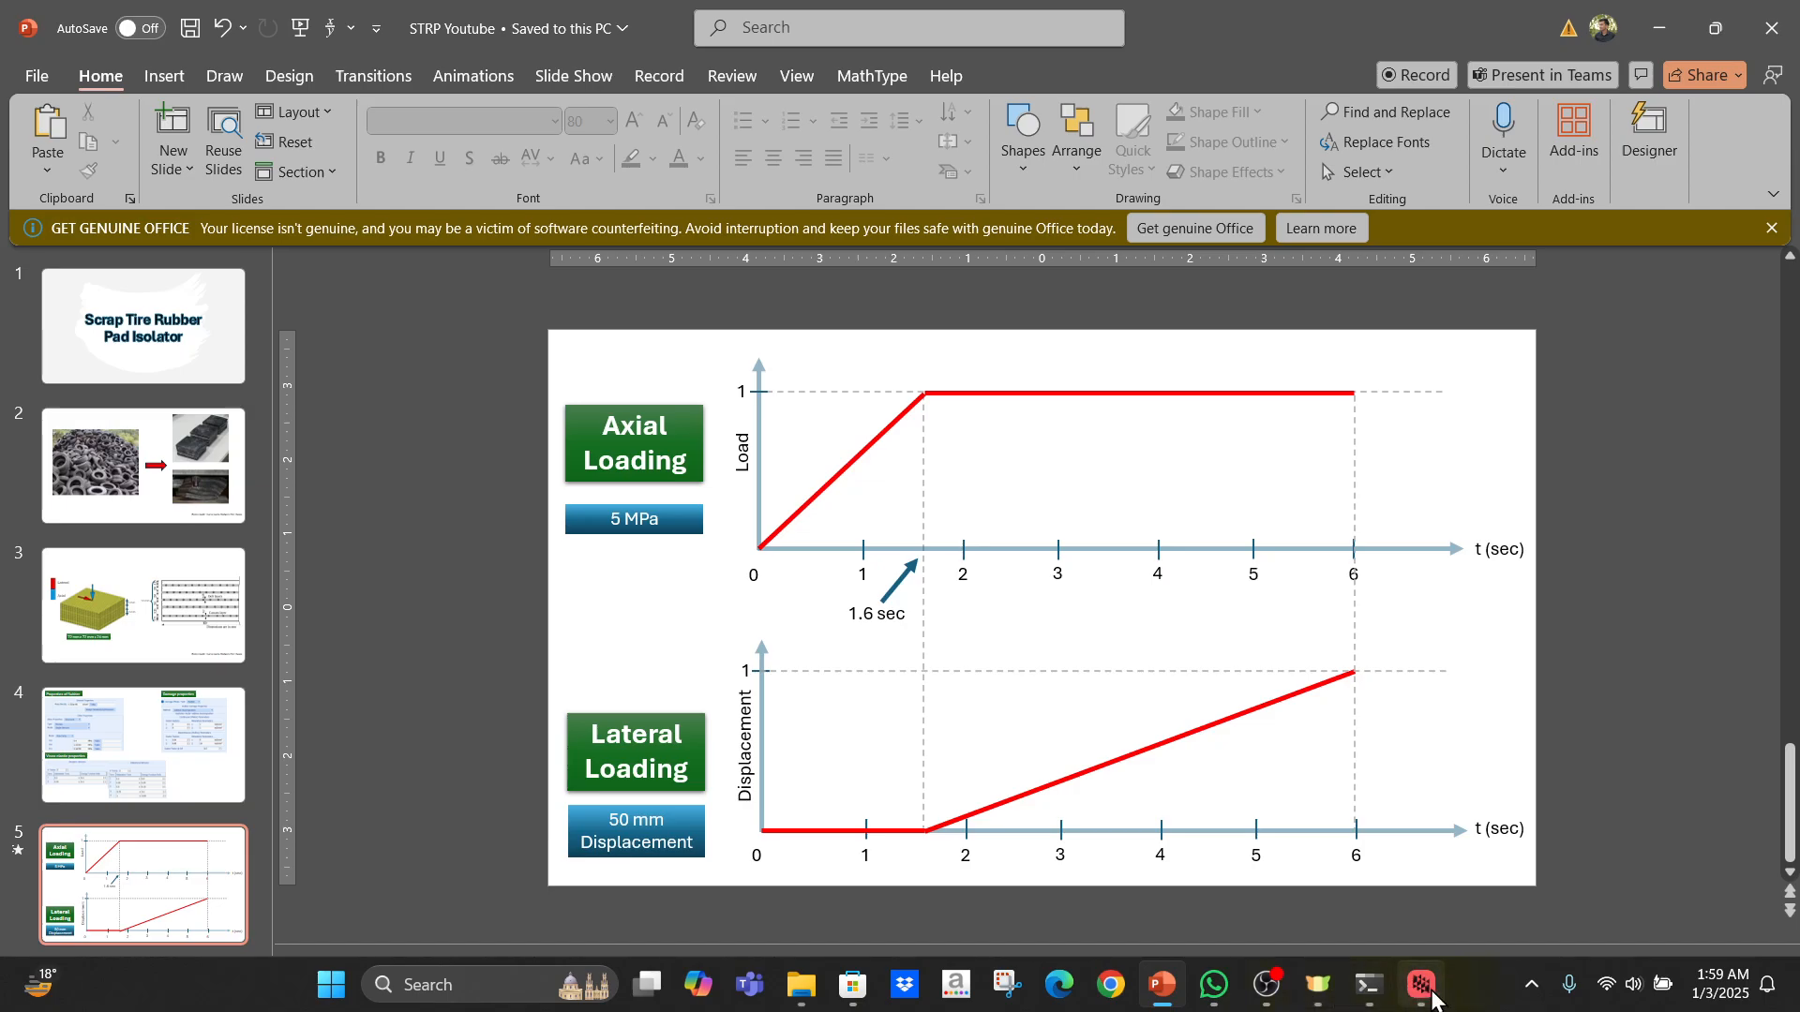
left_click(1421, 986)
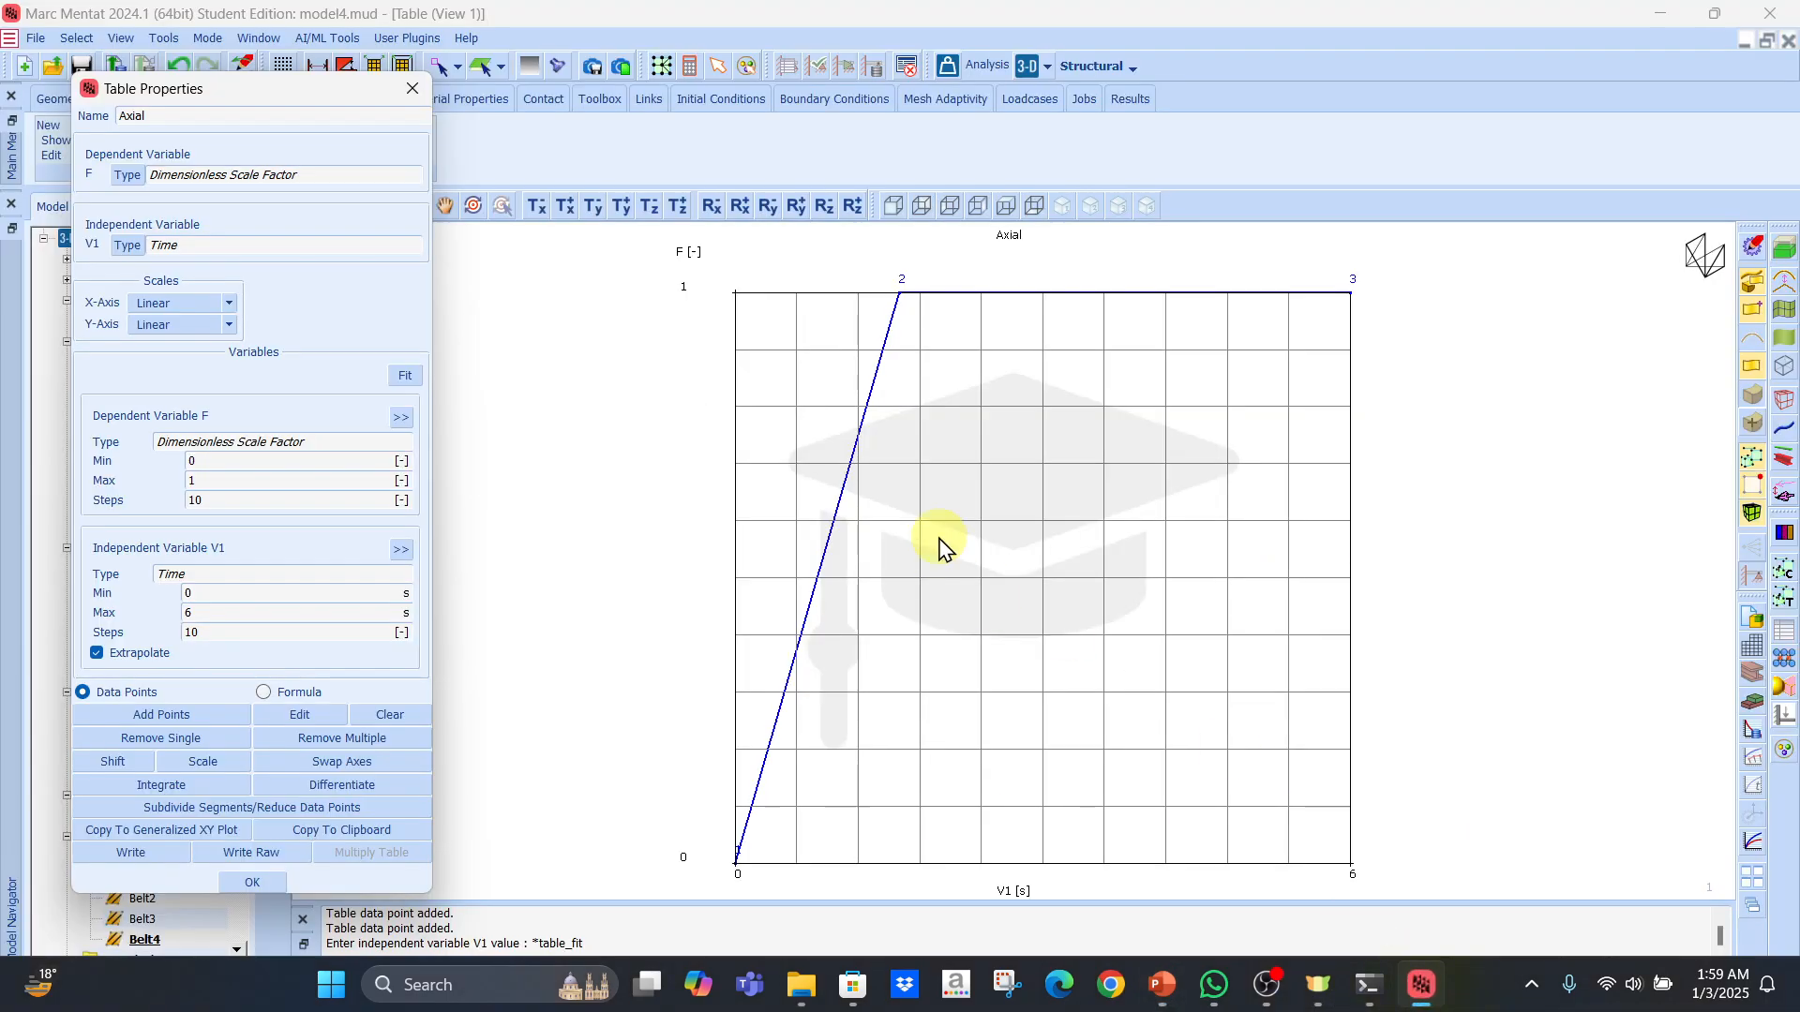
left_click(267, 879)
left_click(79, 128)
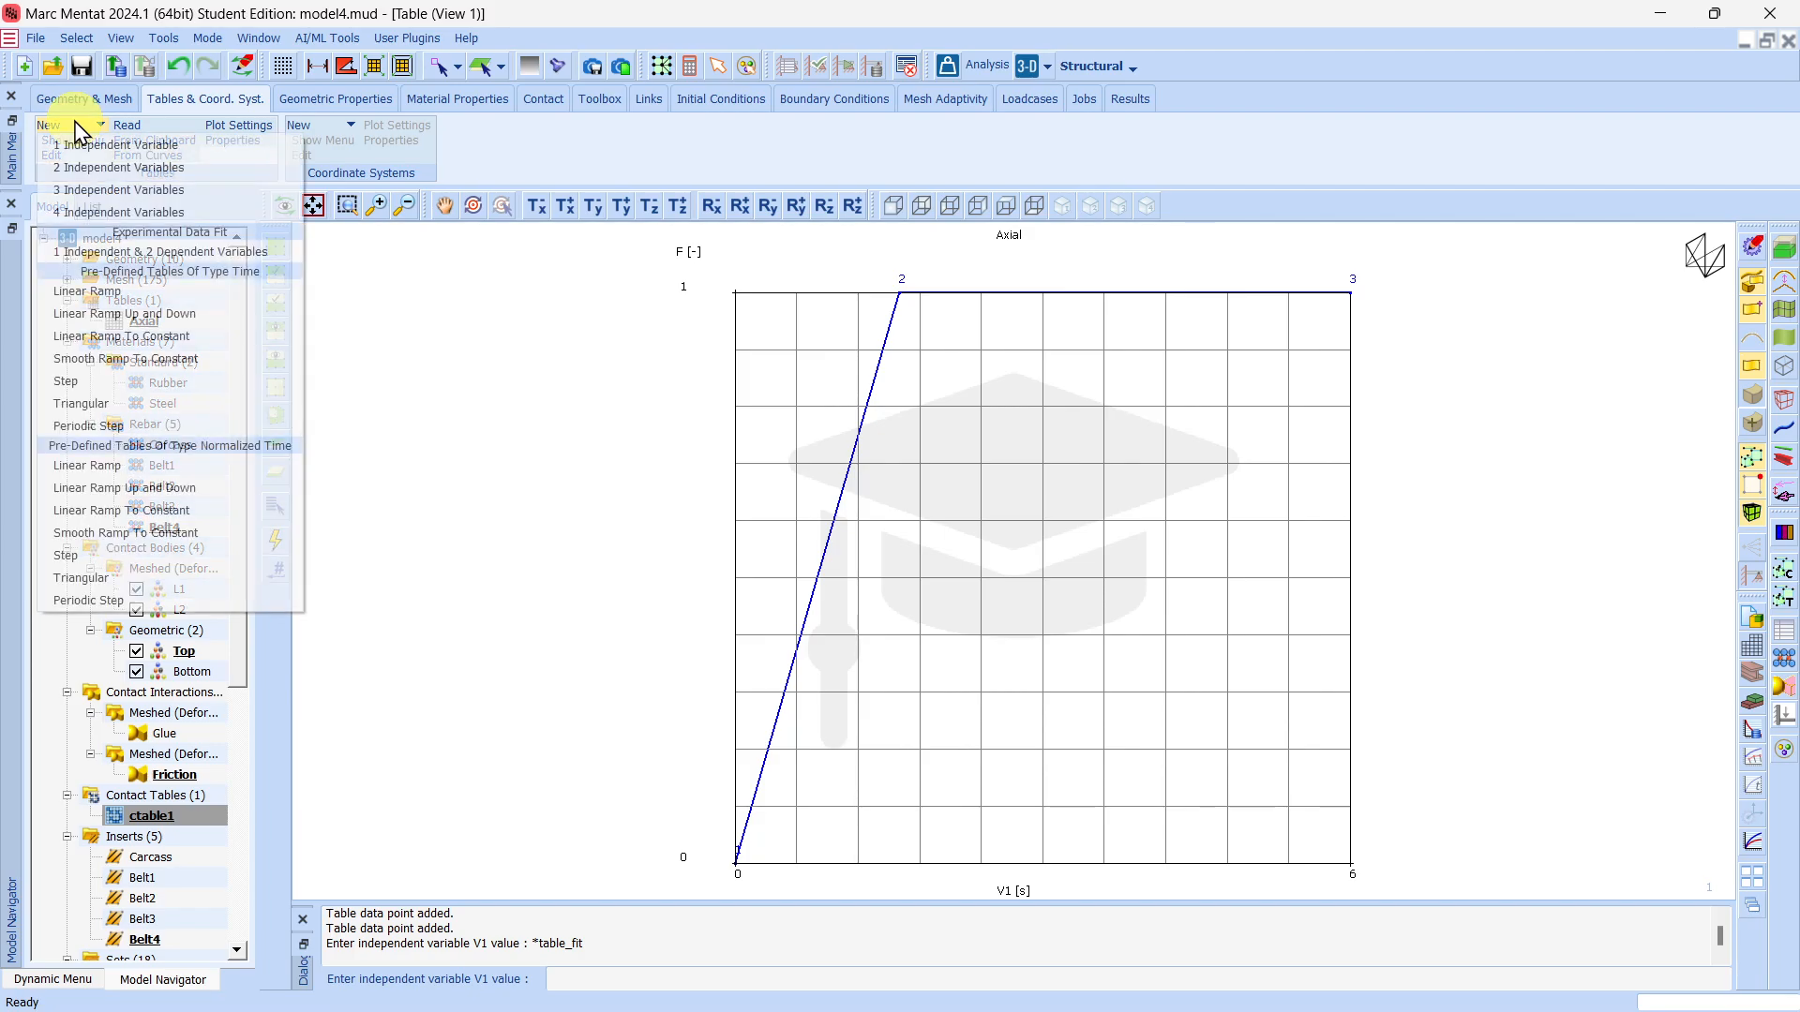
left_click(94, 145)
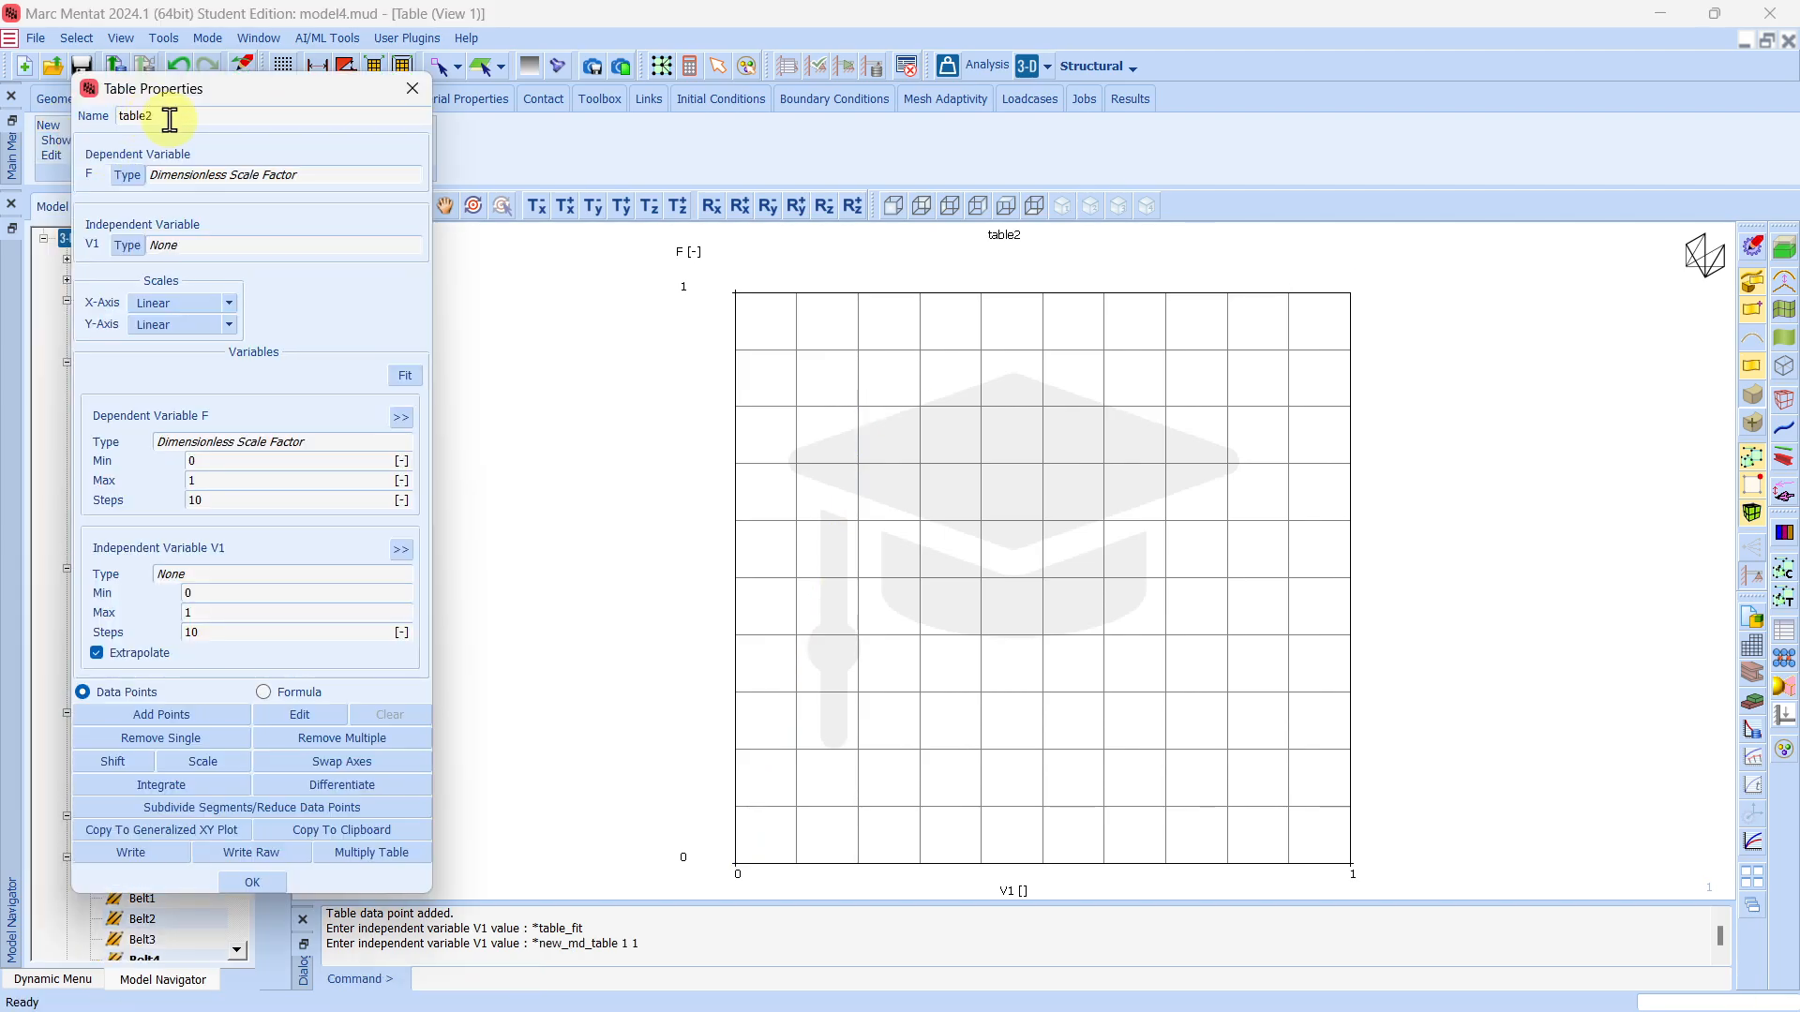
type("Later")
left_click(127, 244)
double_click(300, 222)
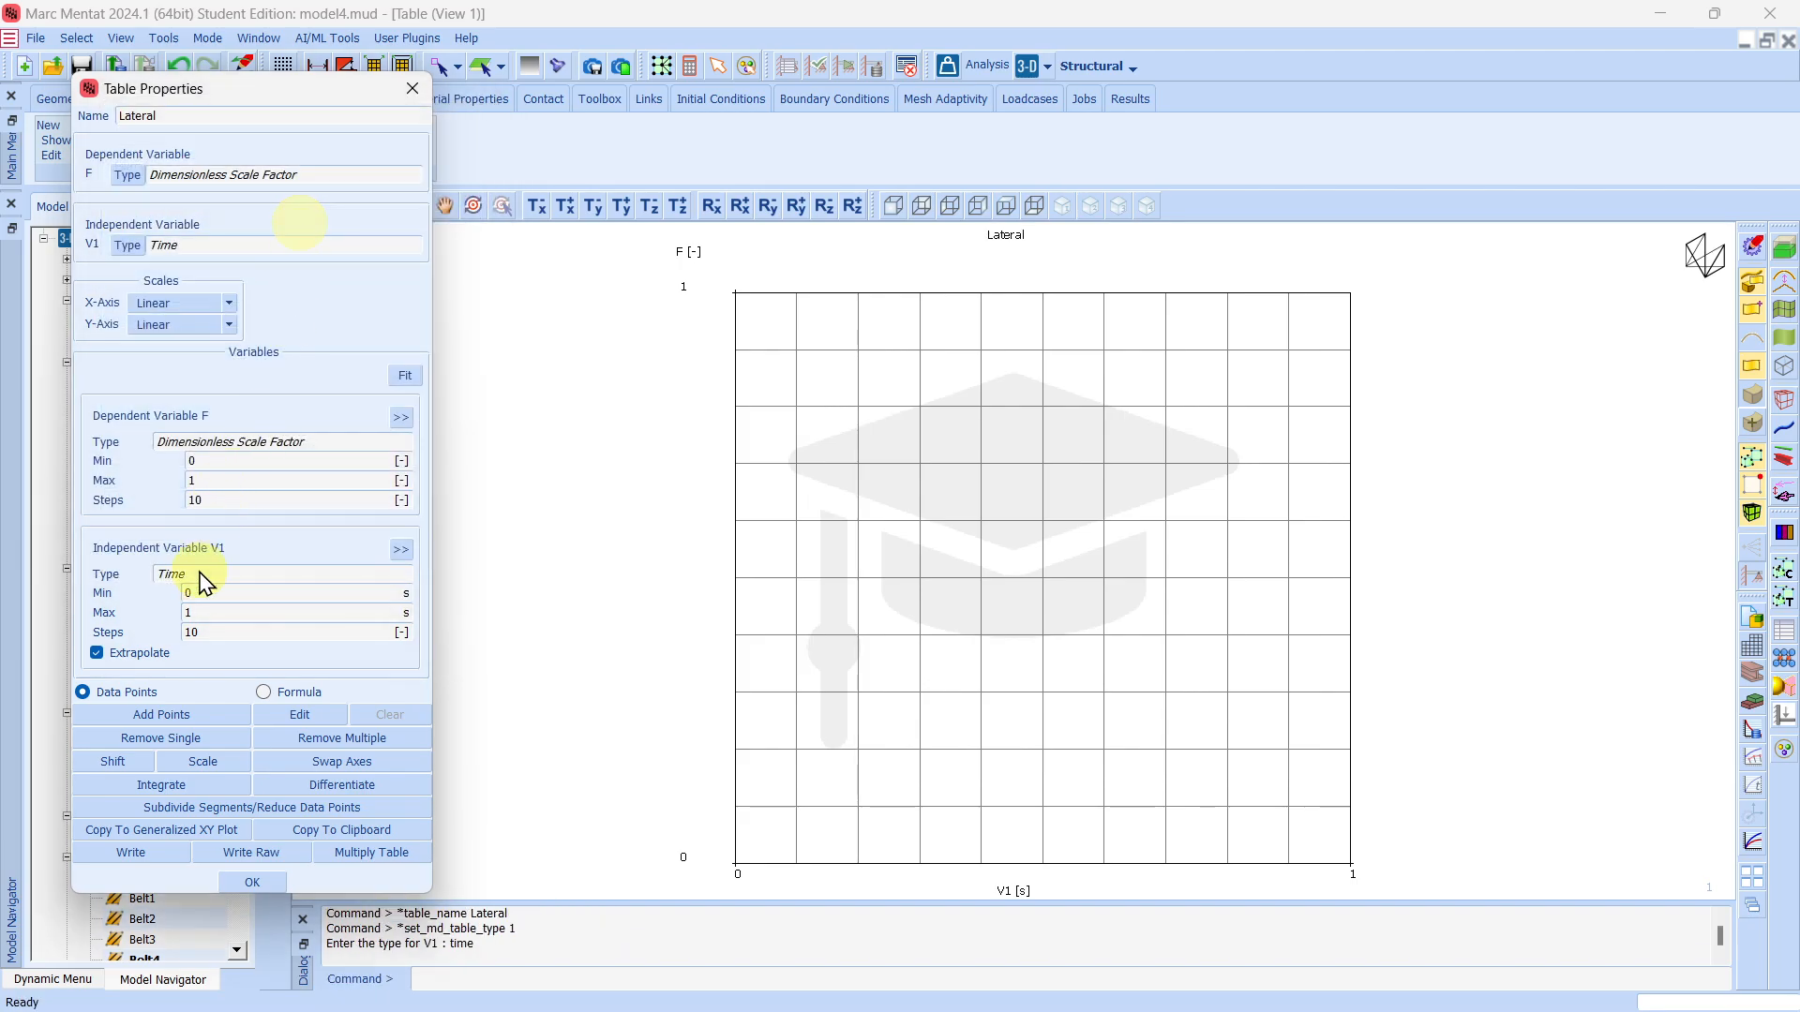
Add the data points (0, 0), (1.6, 0) and (6, 1) to the Lateral table, fit its plot and accept the table.
left_click(192, 725)
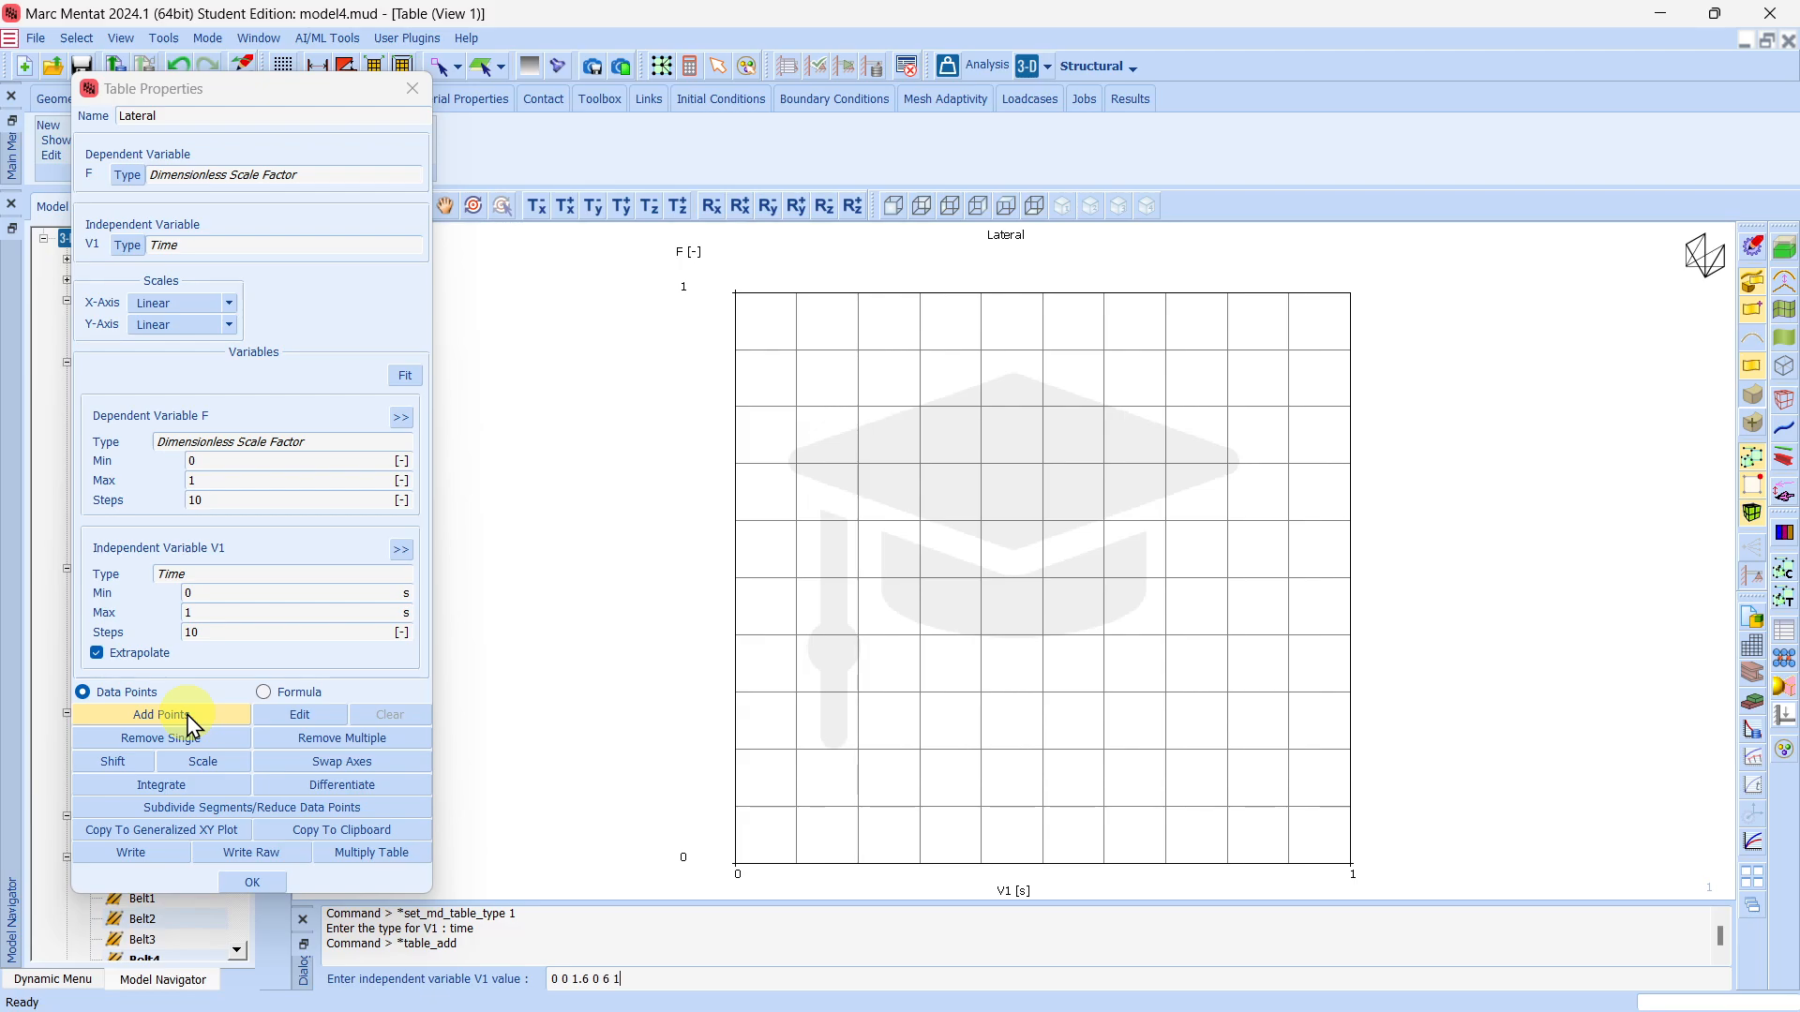
key("Return")
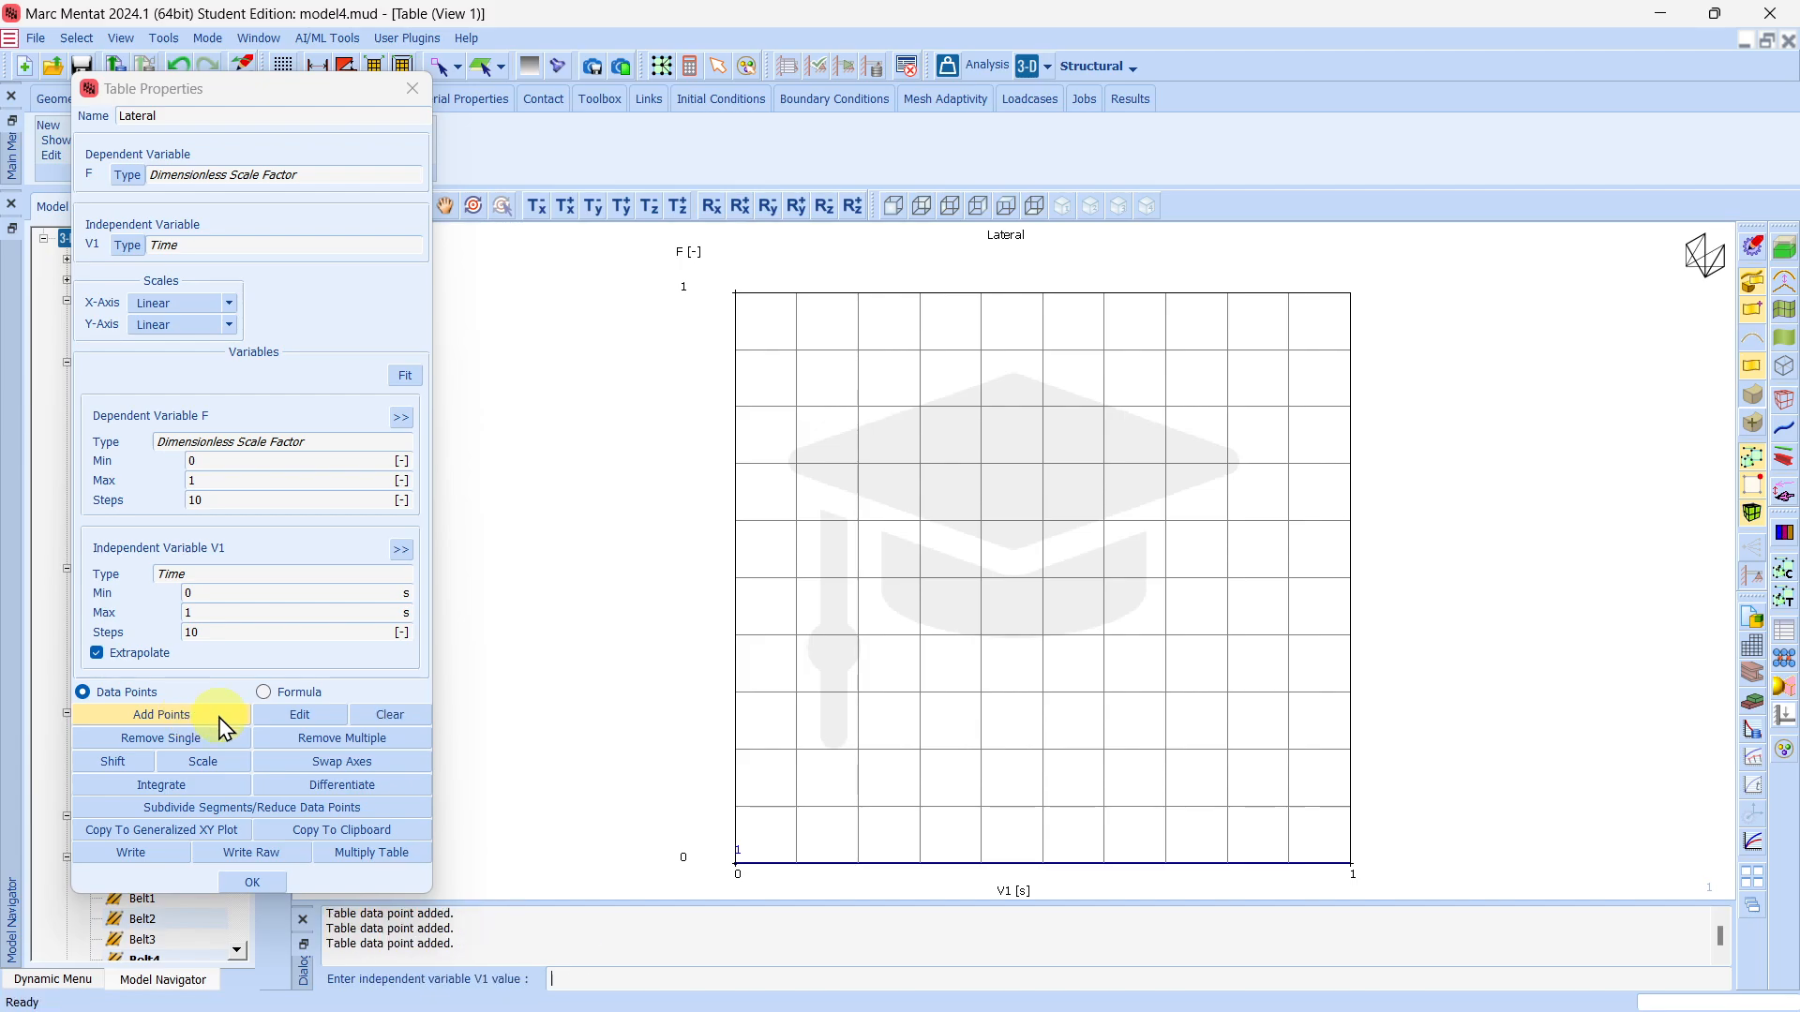
left_click(405, 376)
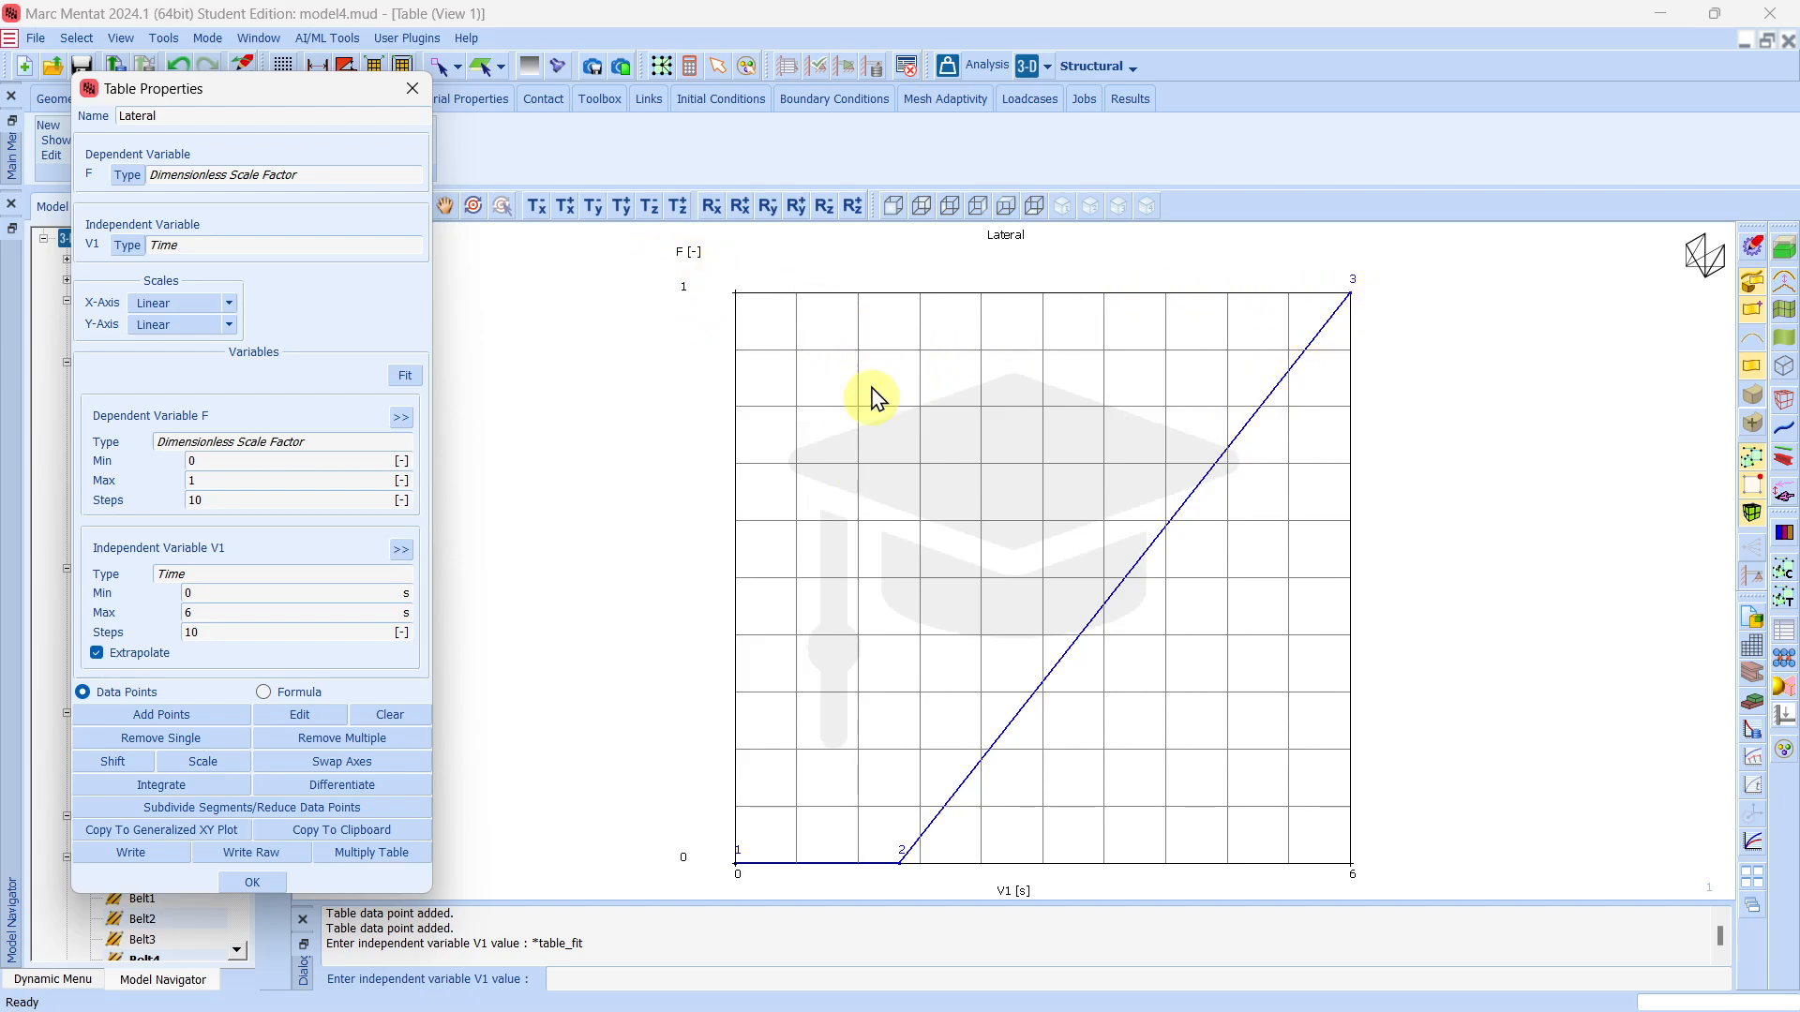
left_click(252, 882)
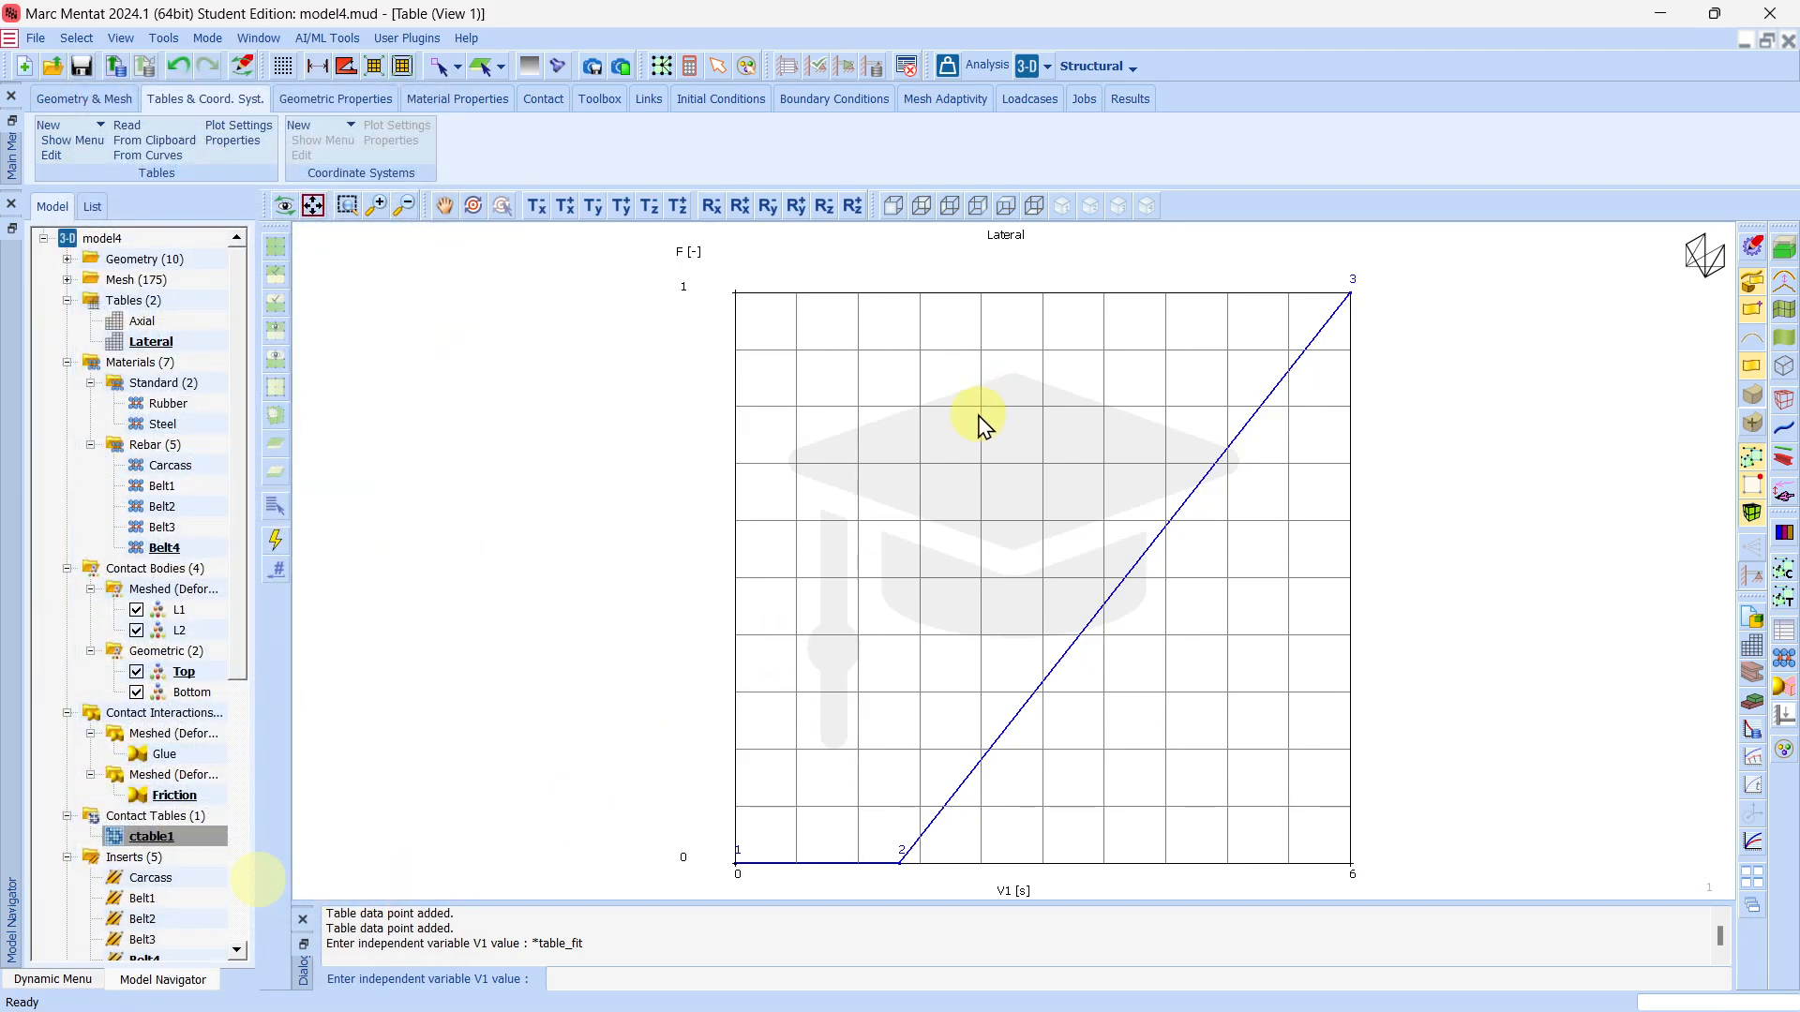
Bring back the model view and create a fixed displacement boundary condition named Lateral with Displacement X enabled.
left_click(1747, 616)
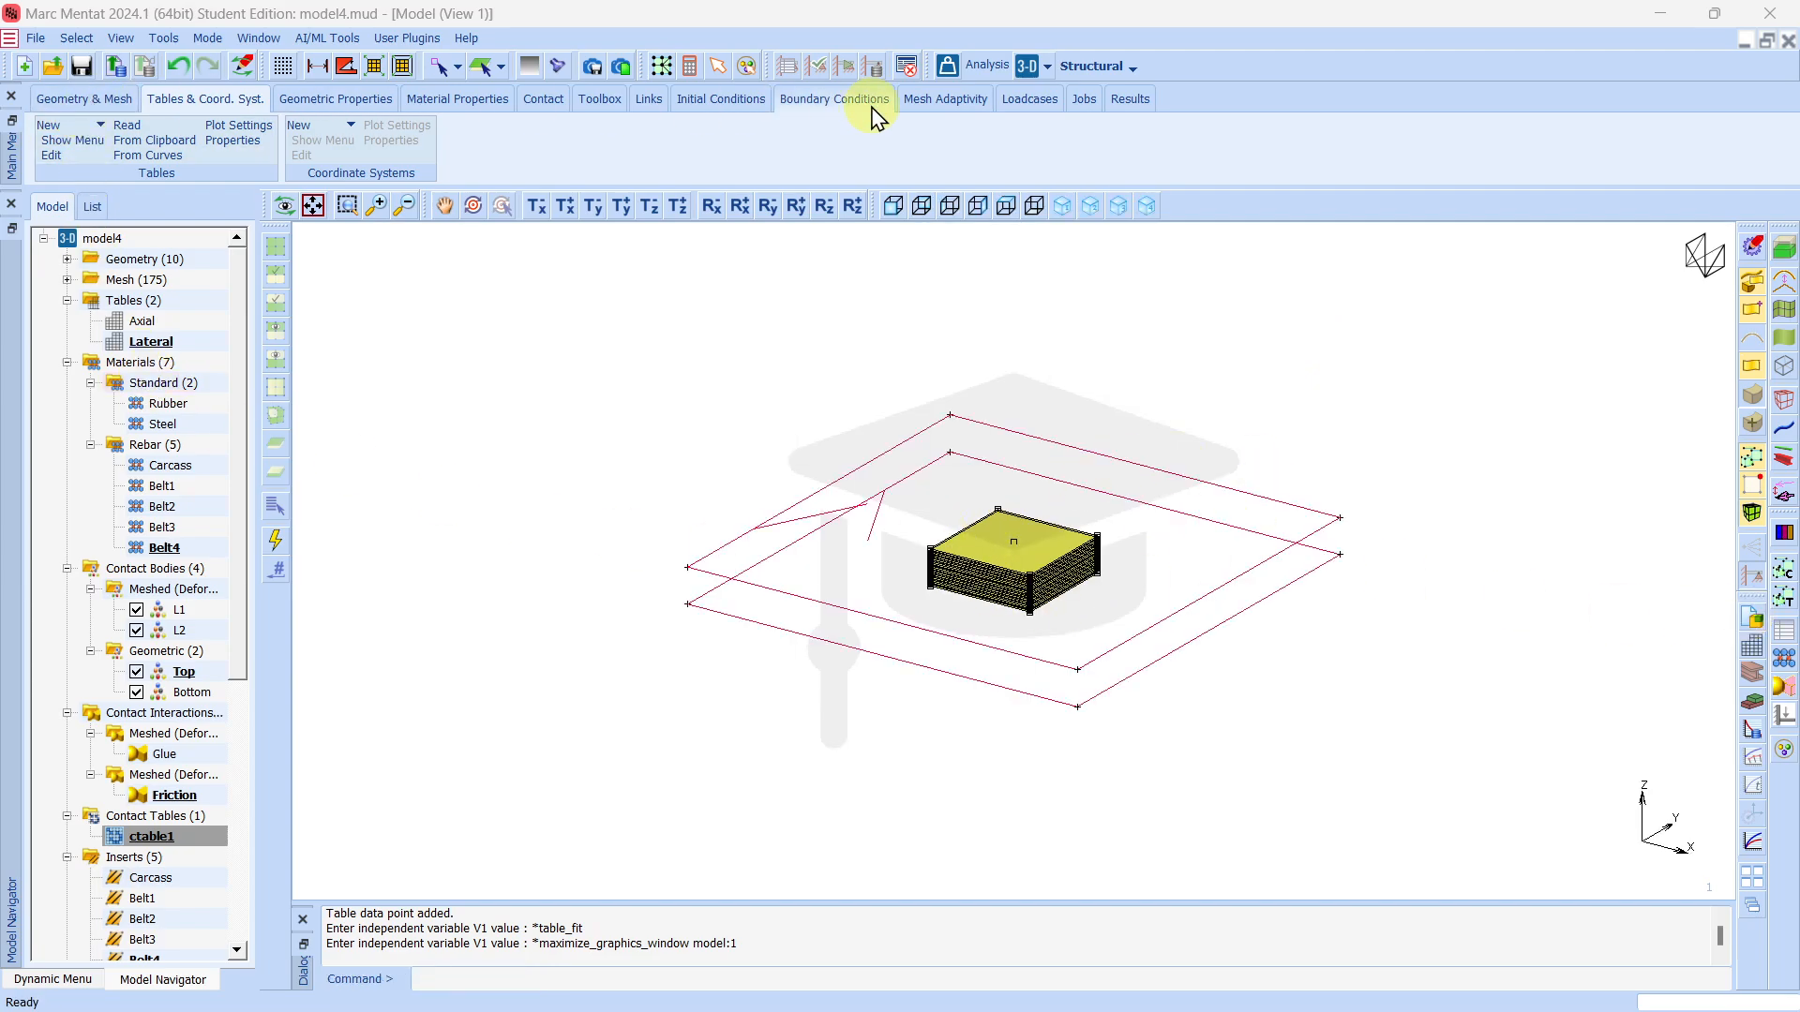
left_click(825, 101)
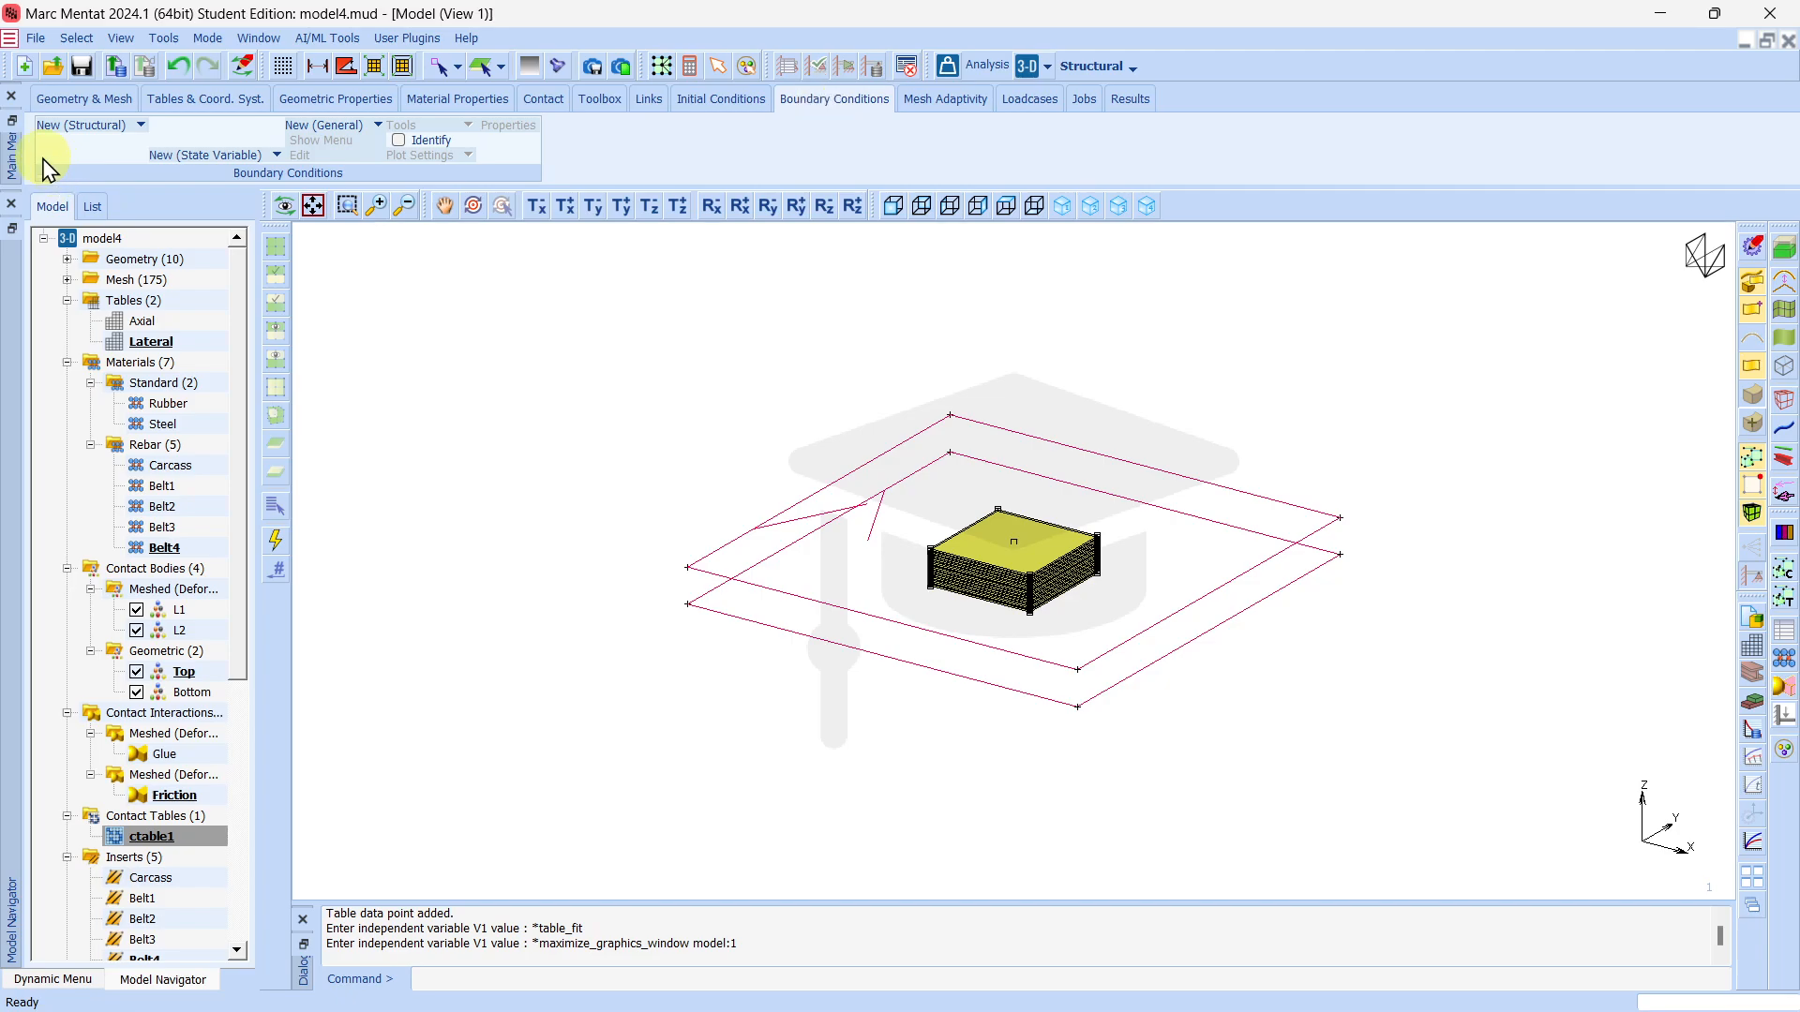
left_click(97, 126)
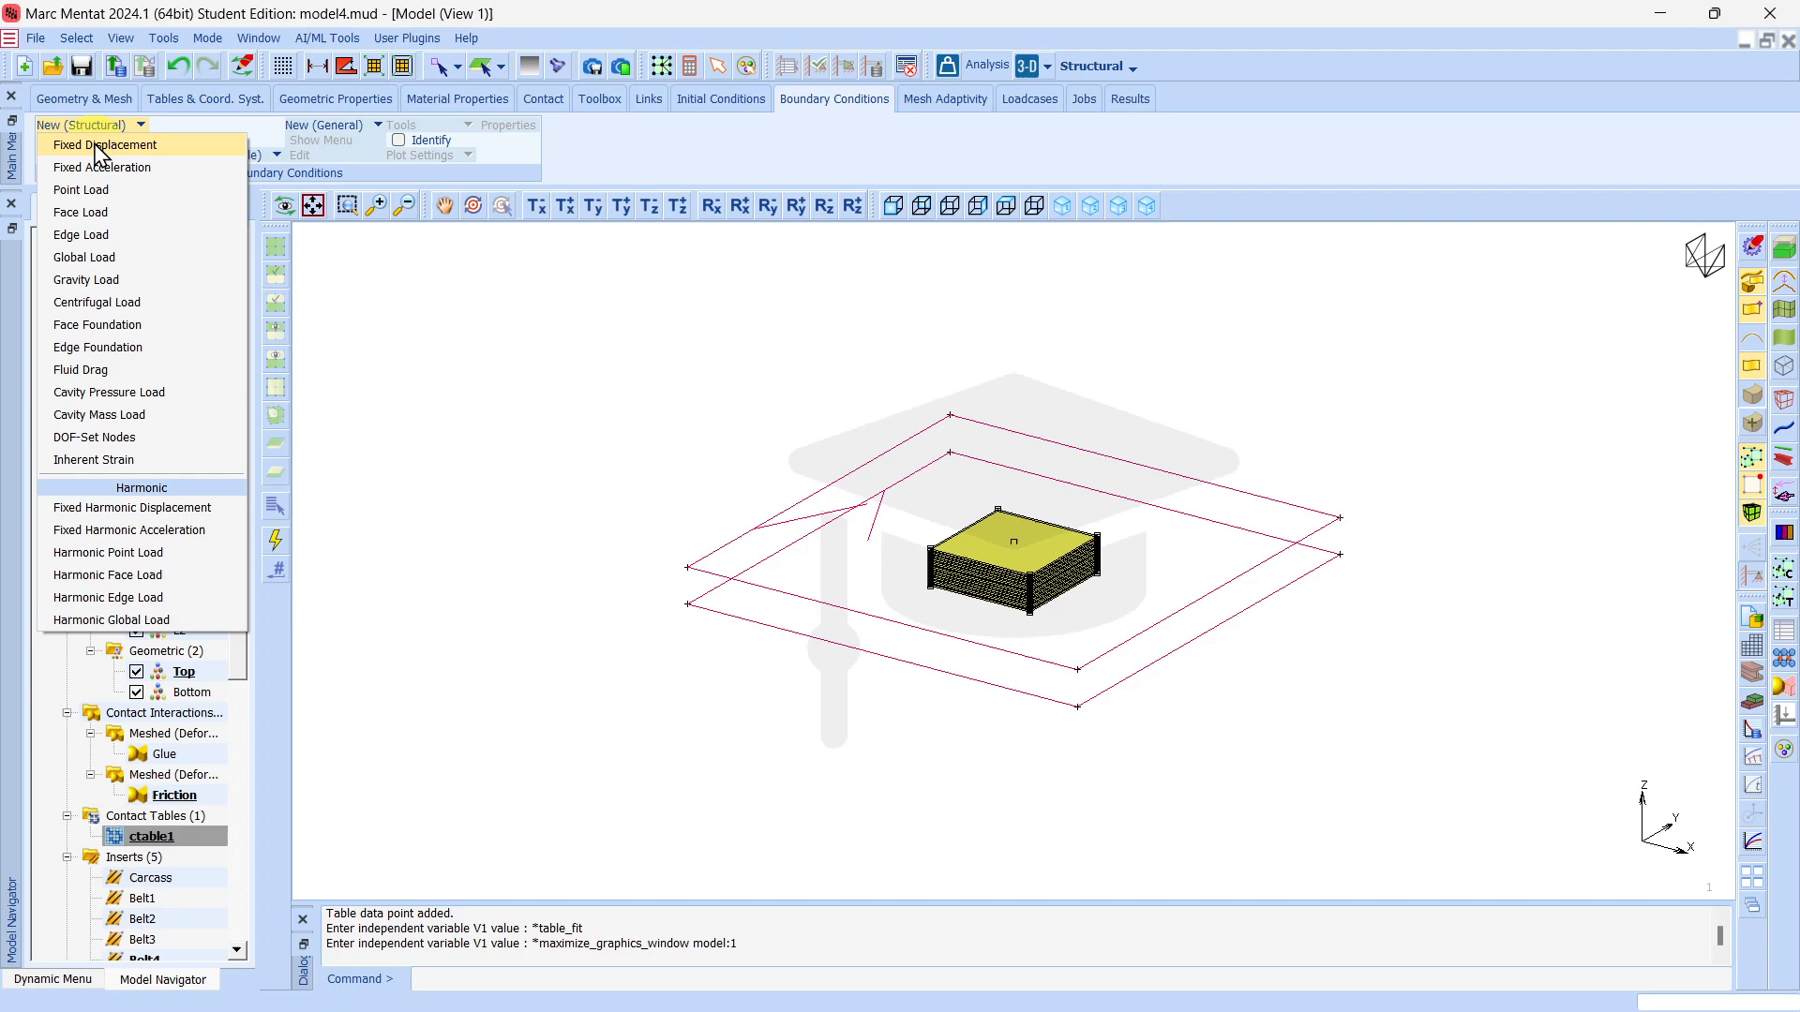
left_click(99, 147)
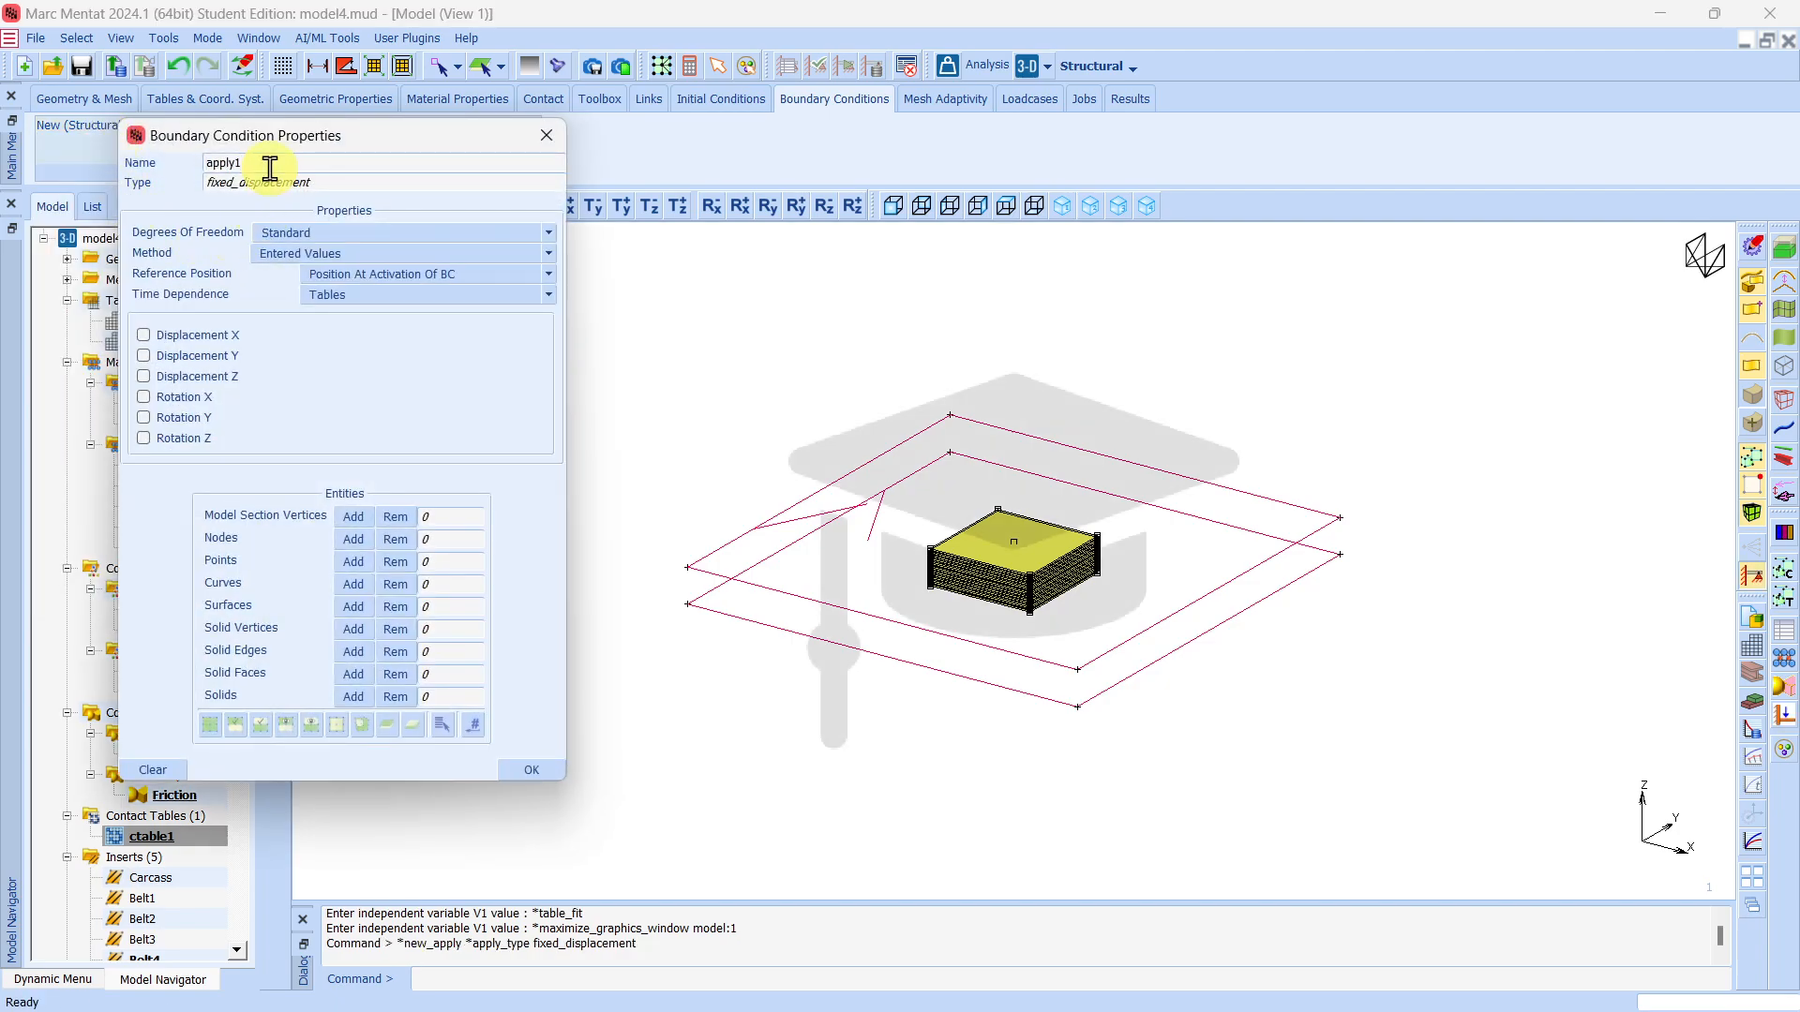
double_click(270, 168)
type("Lateral")
left_click(145, 337)
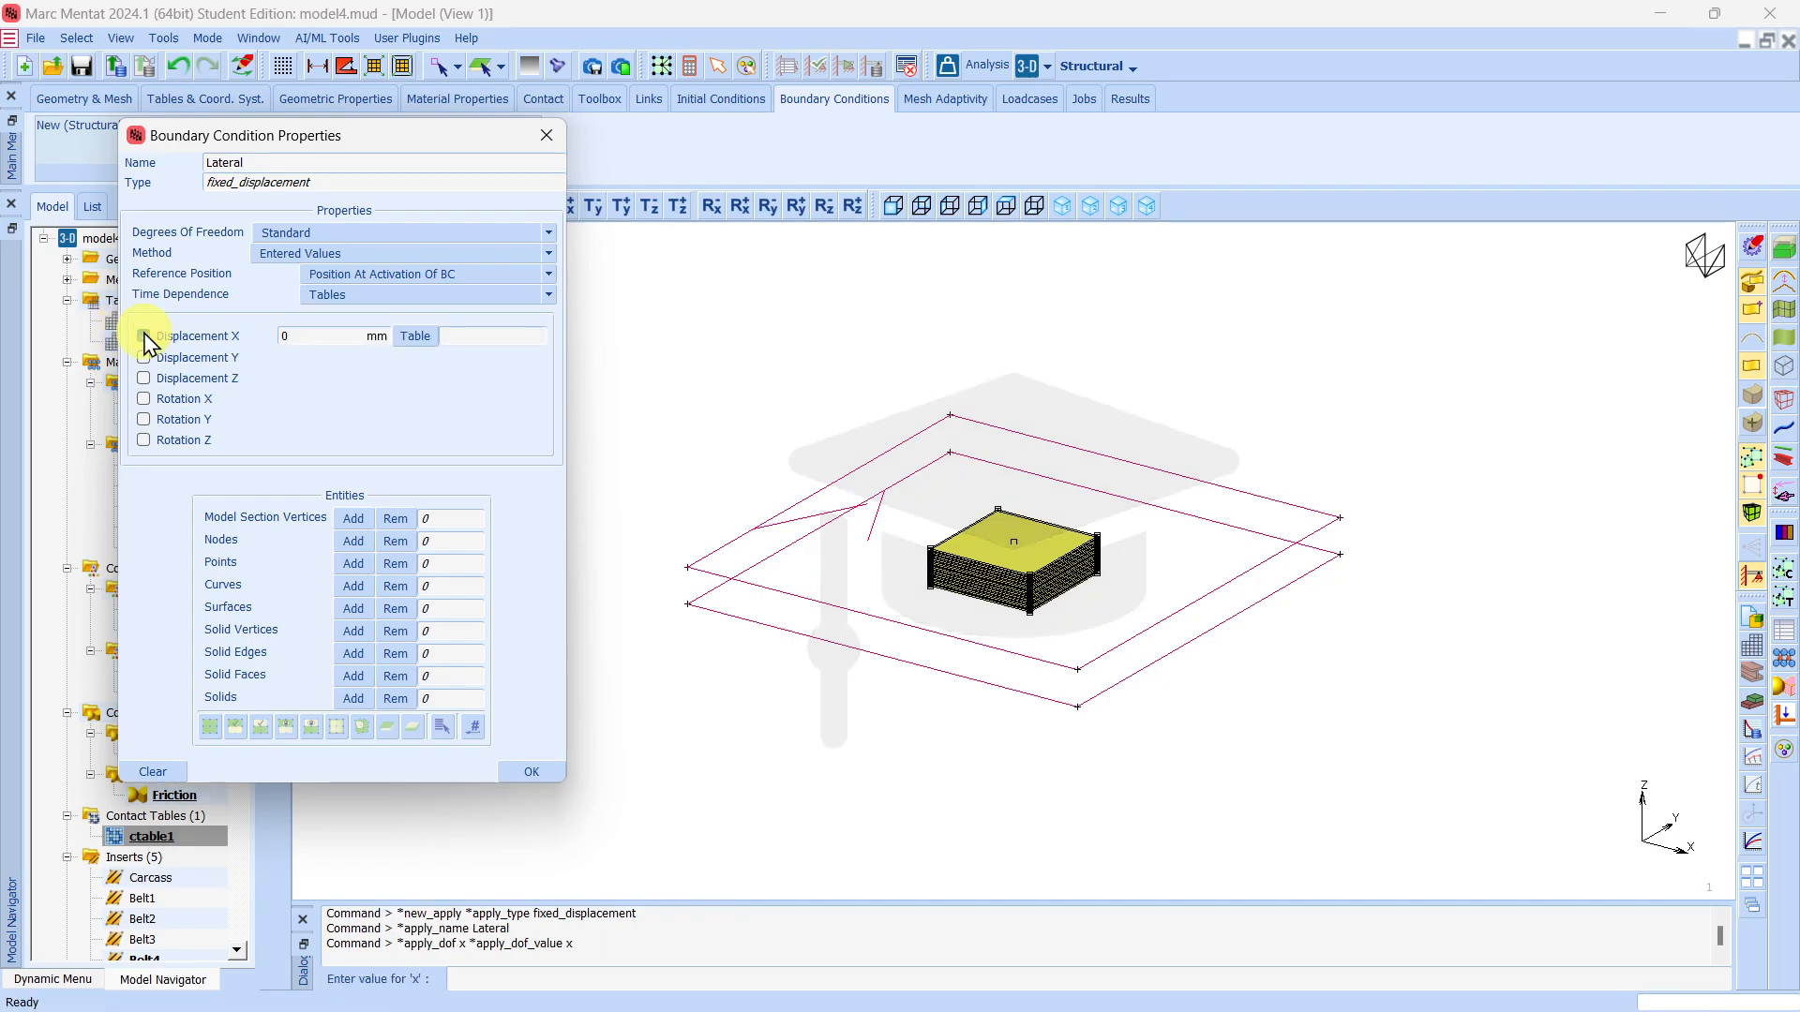
Assign the Lateral table to Displacement X and set the displacement to 50 mm.
left_click(413, 339)
left_click(261, 666)
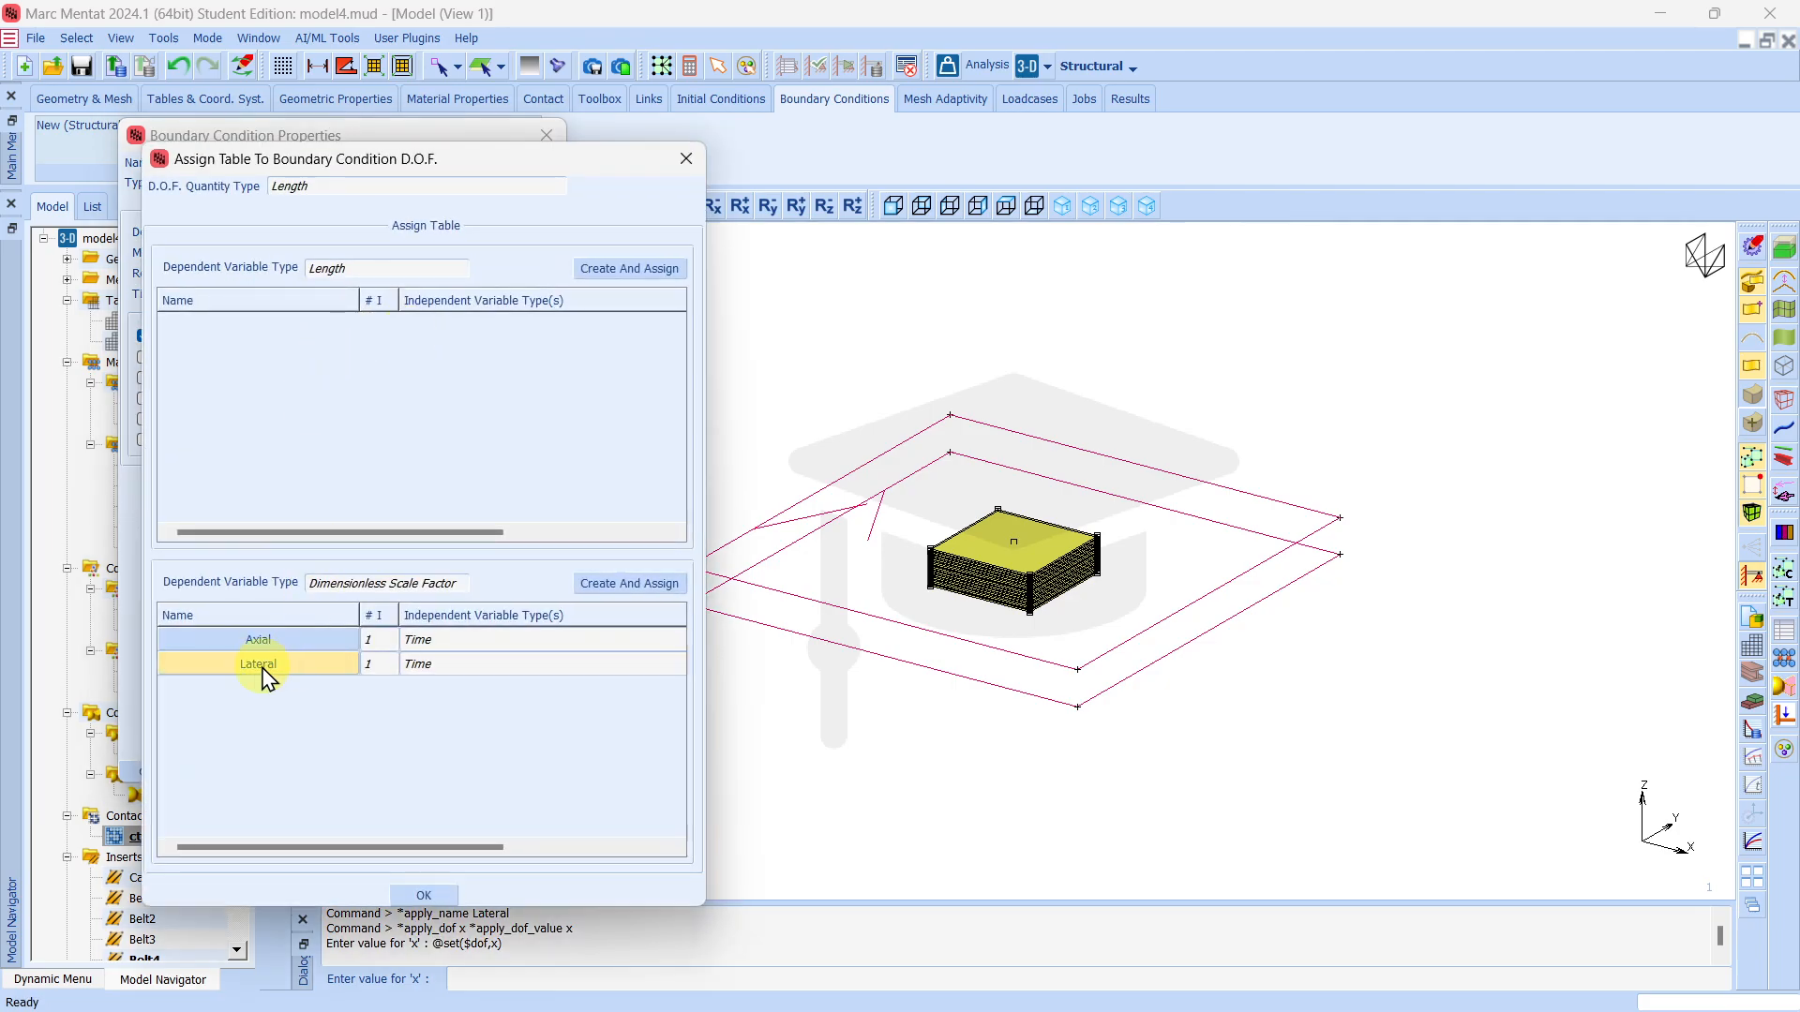
double_click(264, 665)
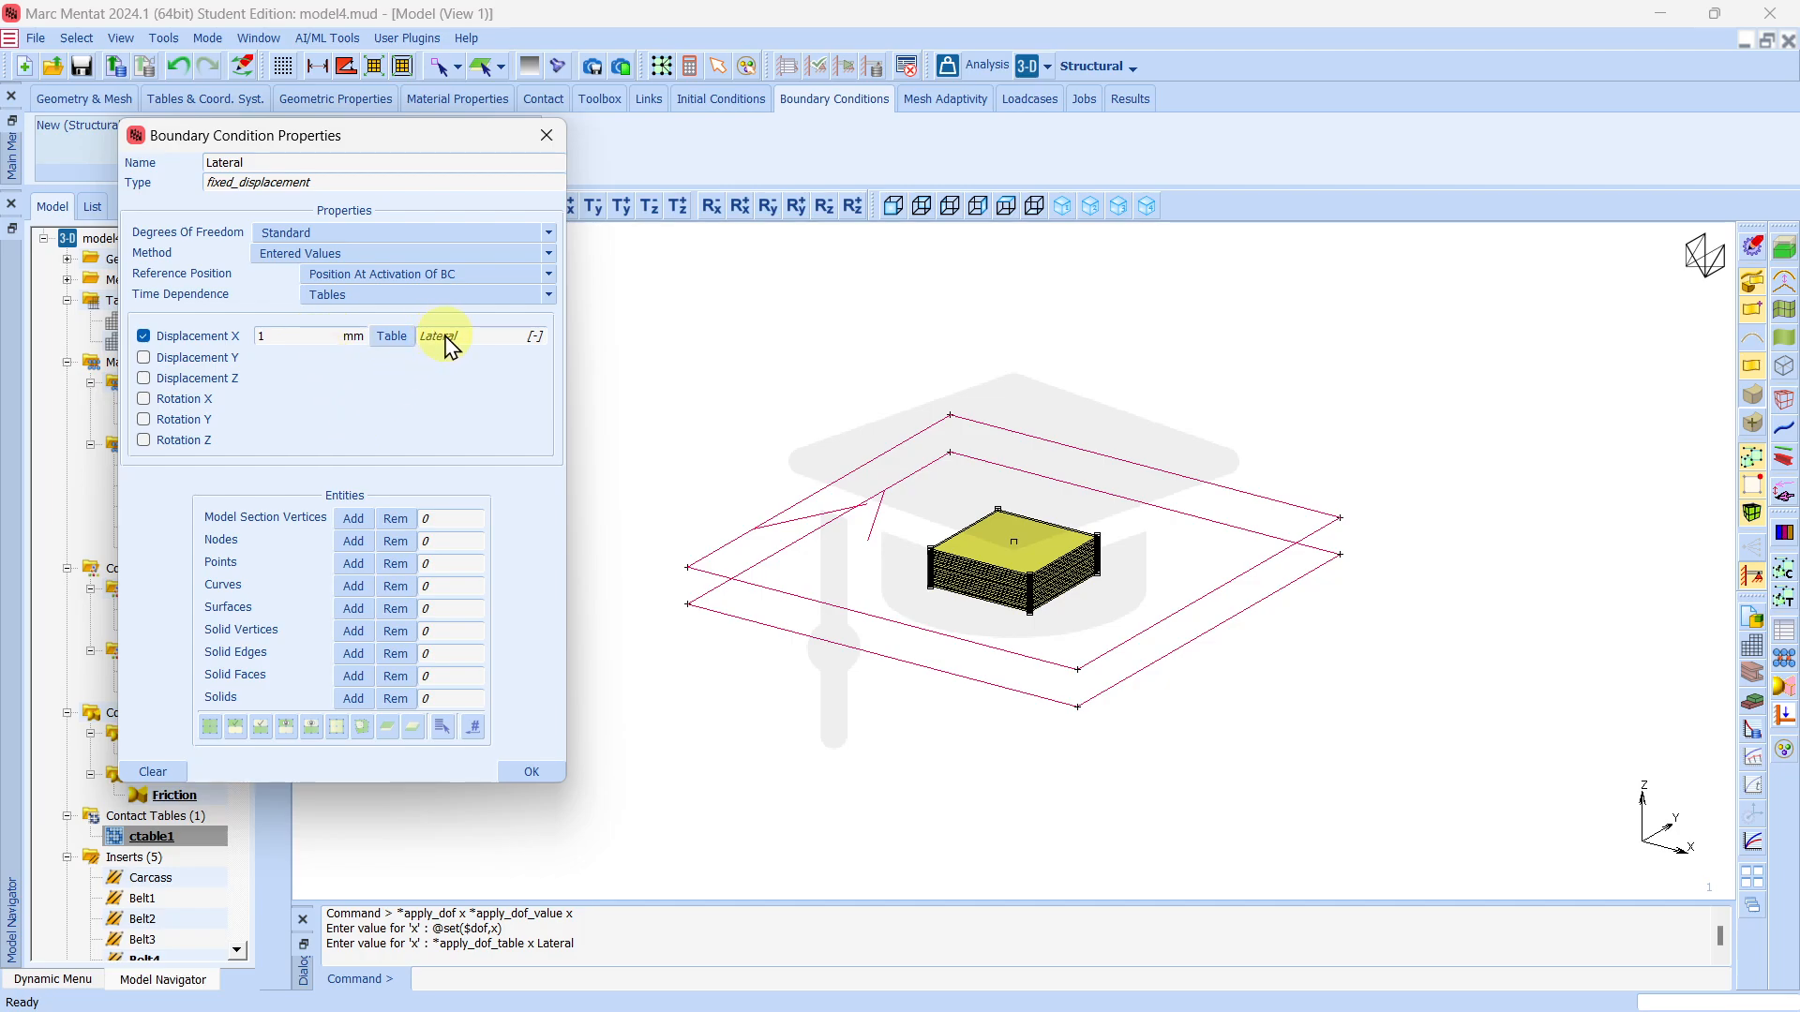
left_click_drag(341, 134, 519, 127)
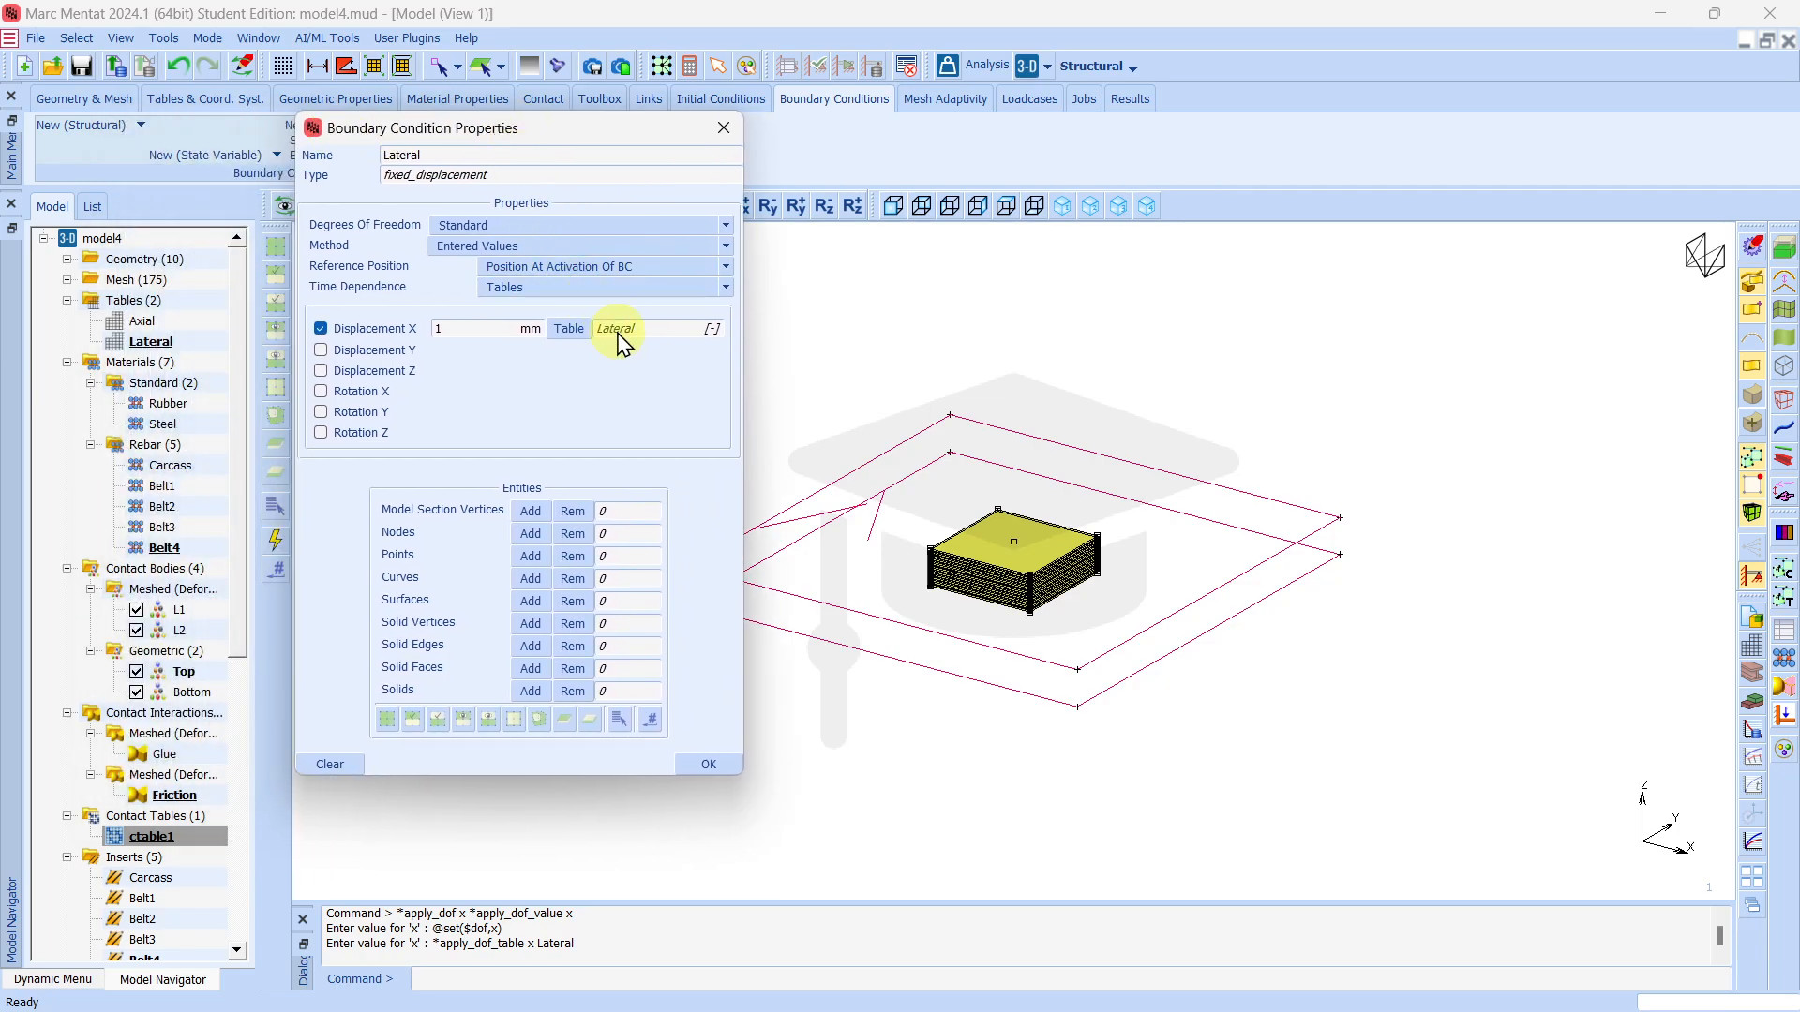
left_click(473, 331)
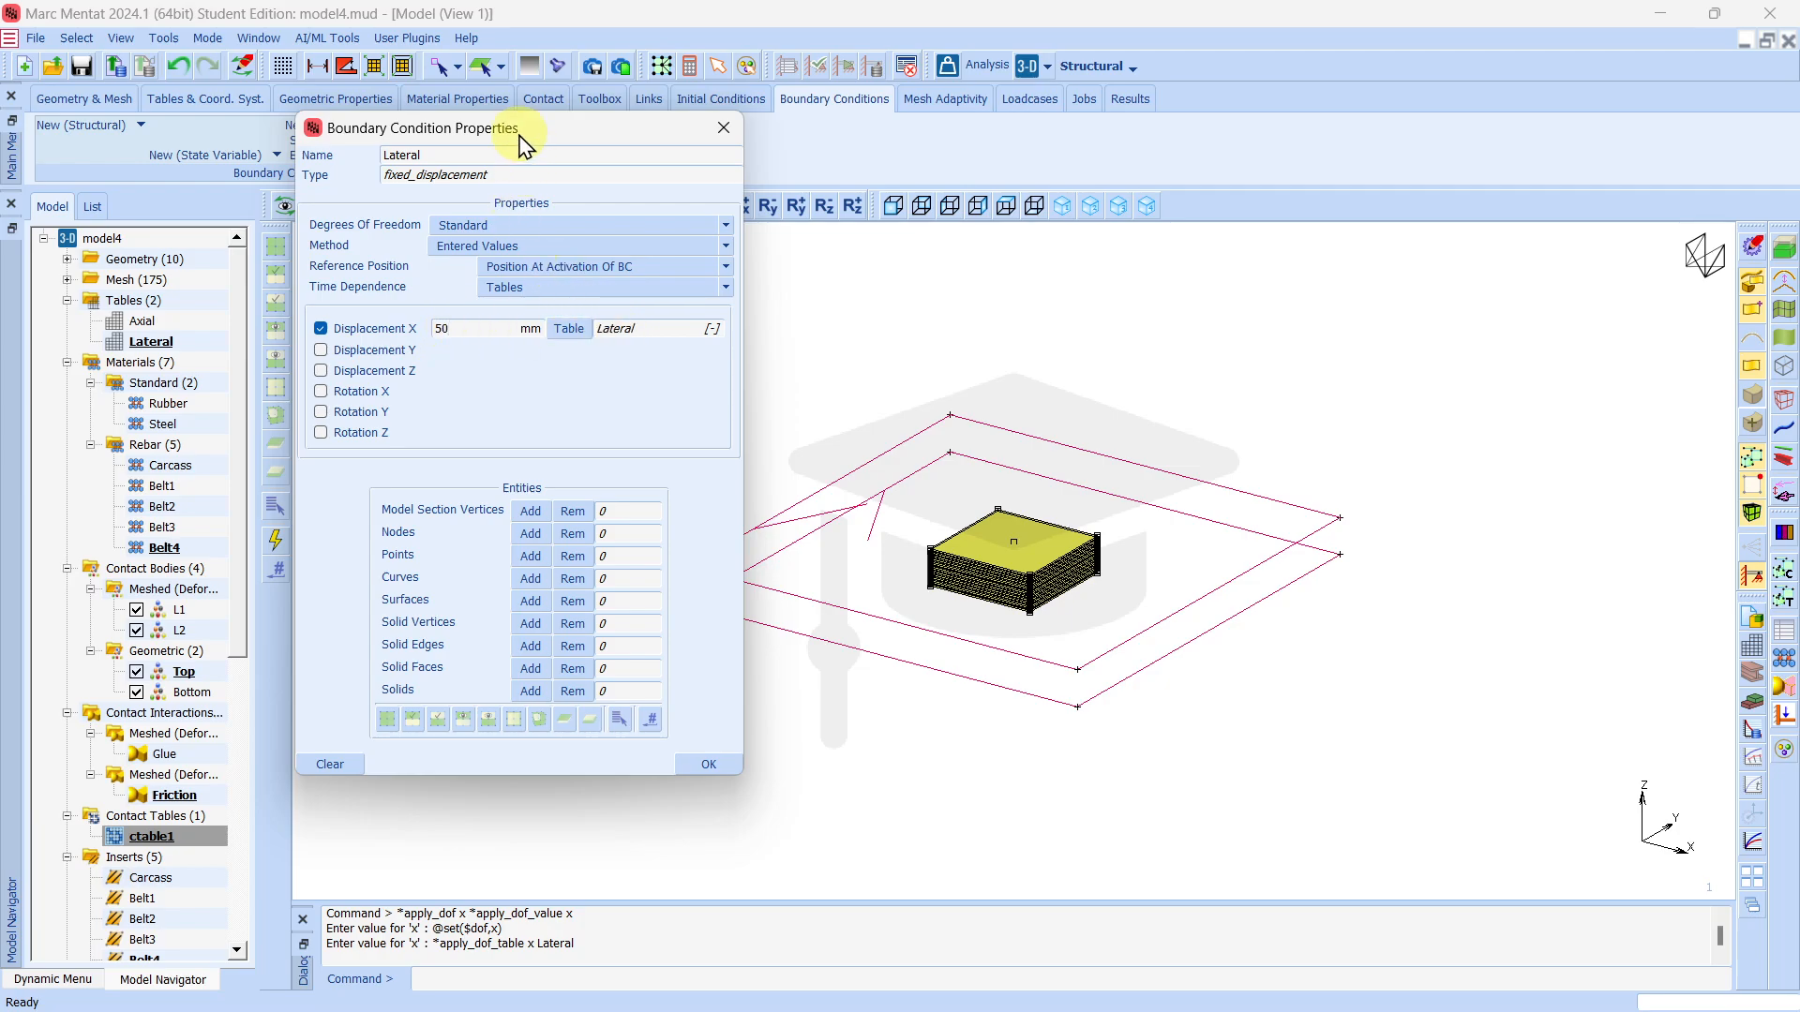
left_click_drag(525, 137, 434, 141)
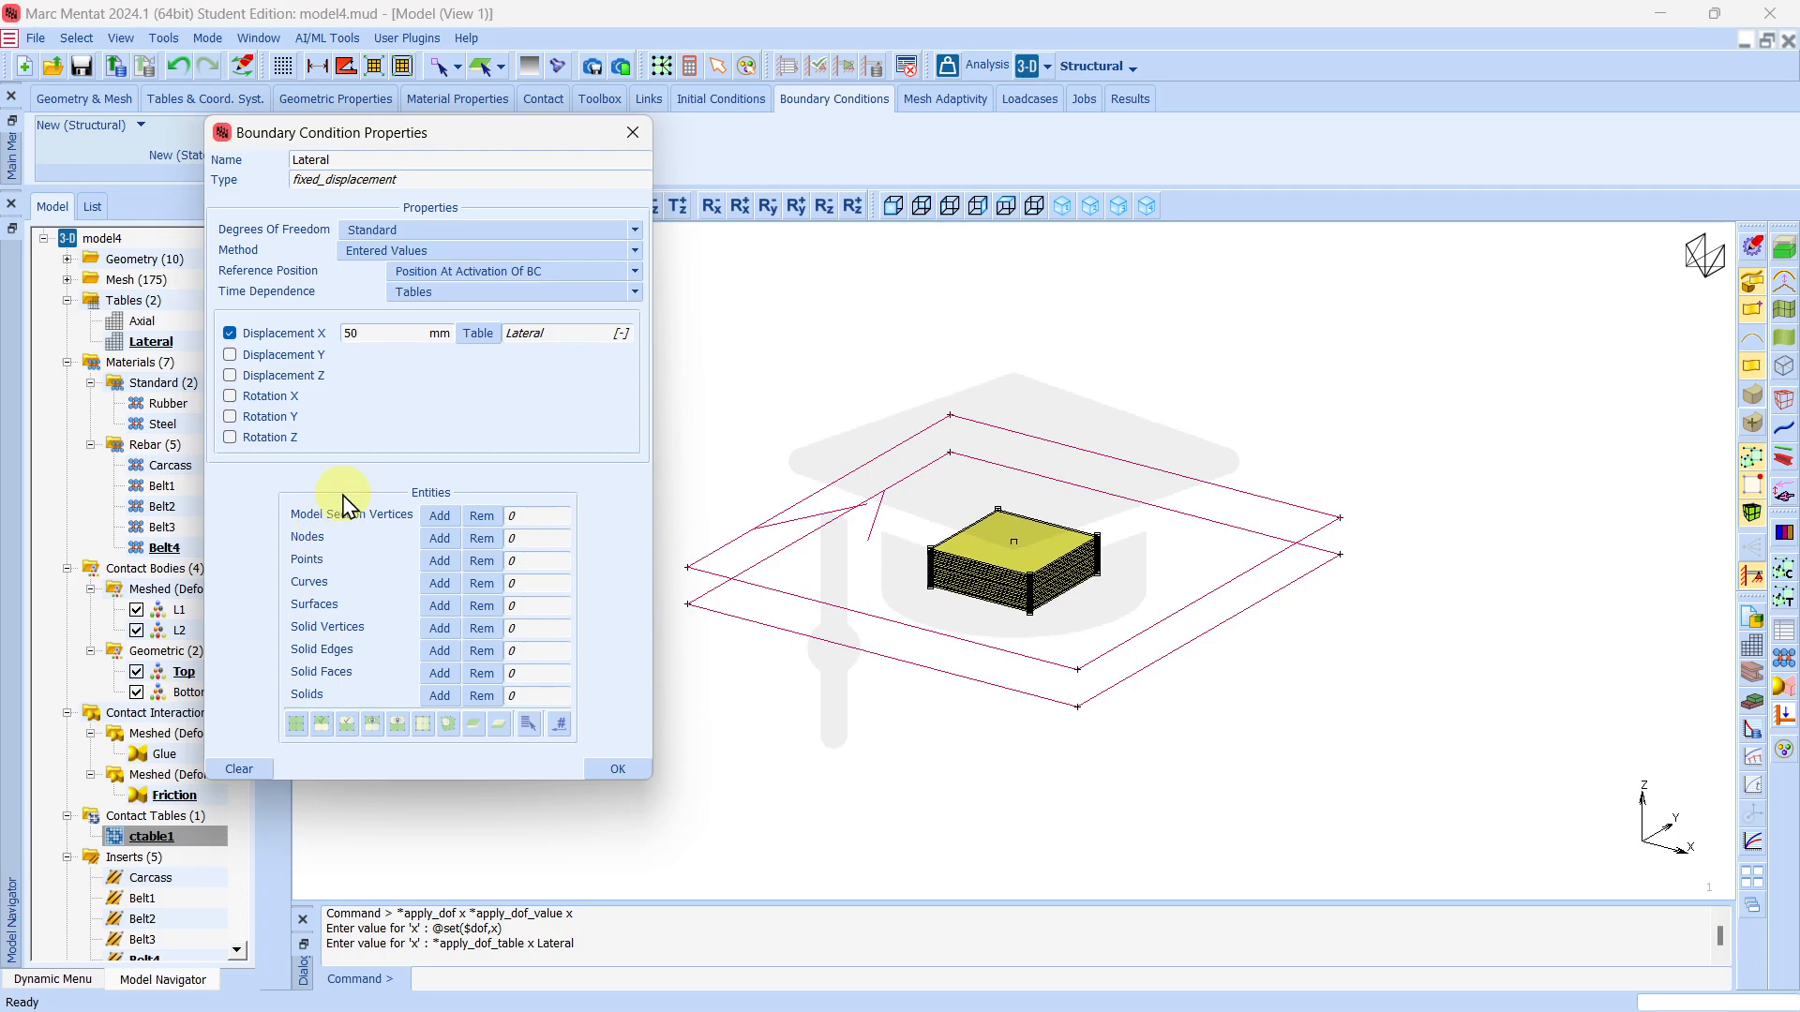
Apply the Lateral boundary condition to the single node at the centre above the pad's top face.
left_click(438, 539)
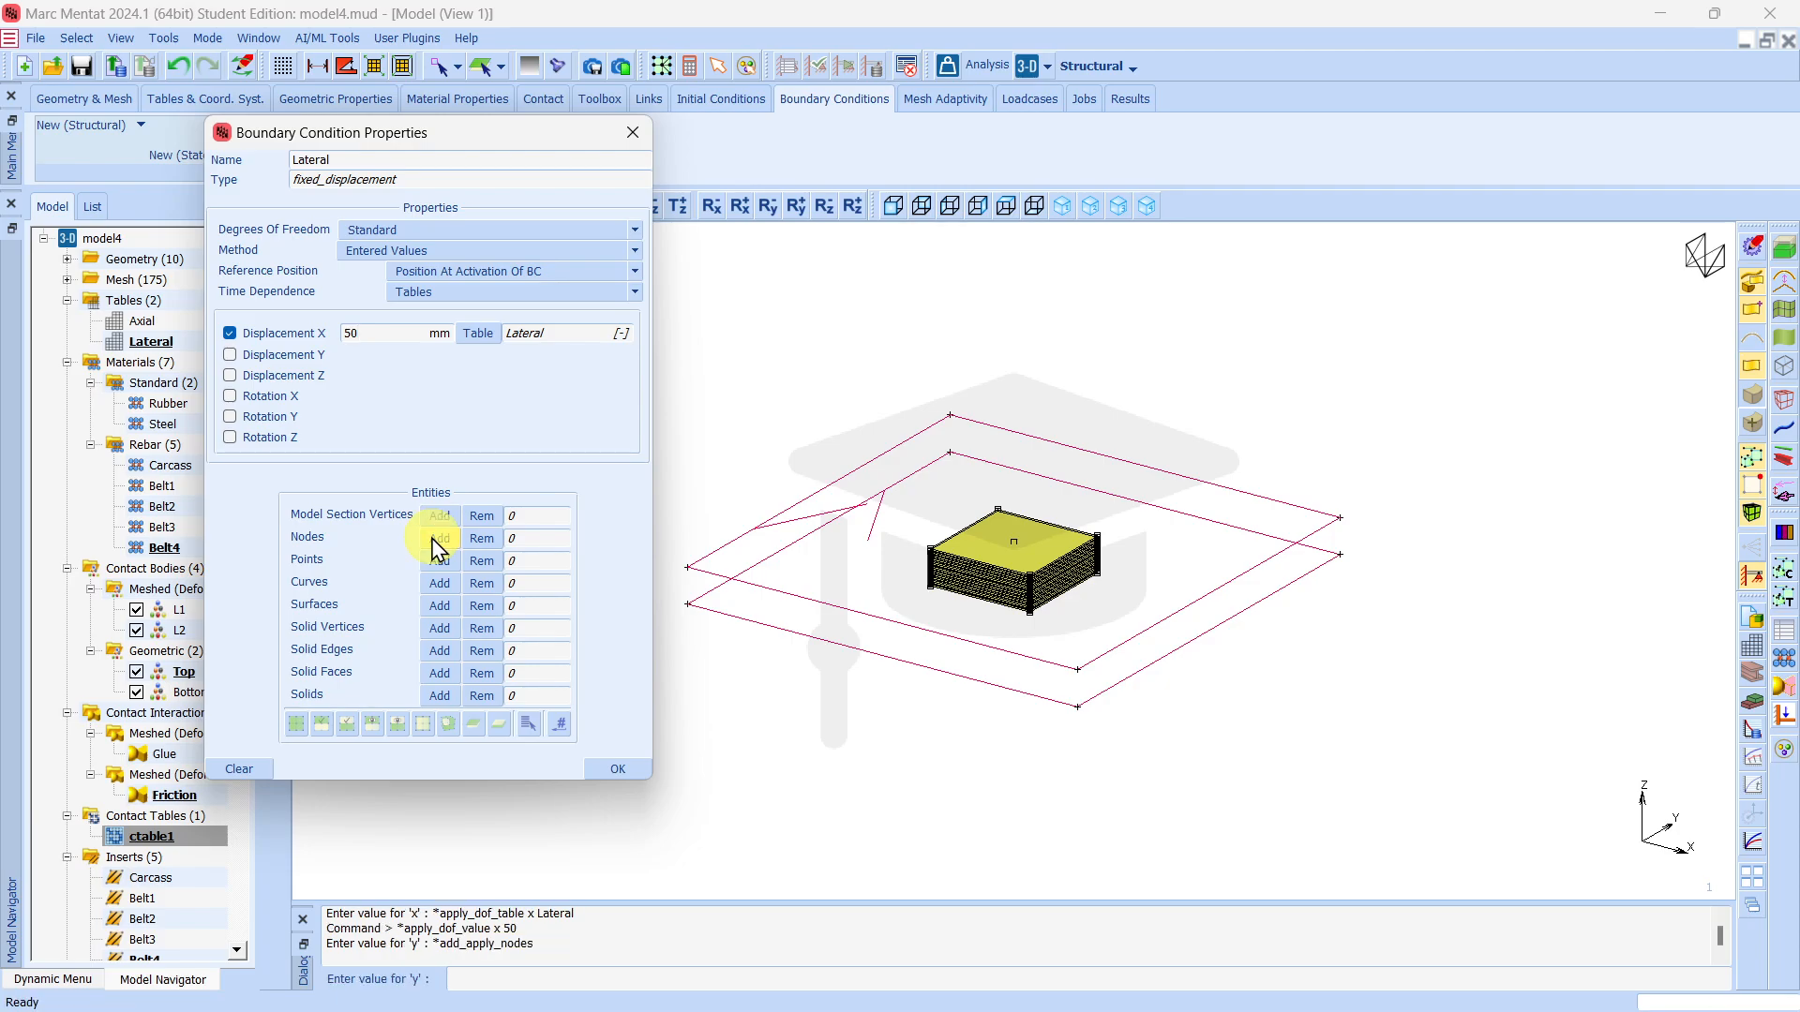
scroll(1031, 548, "up", 3)
scroll(1038, 553, "up", 2)
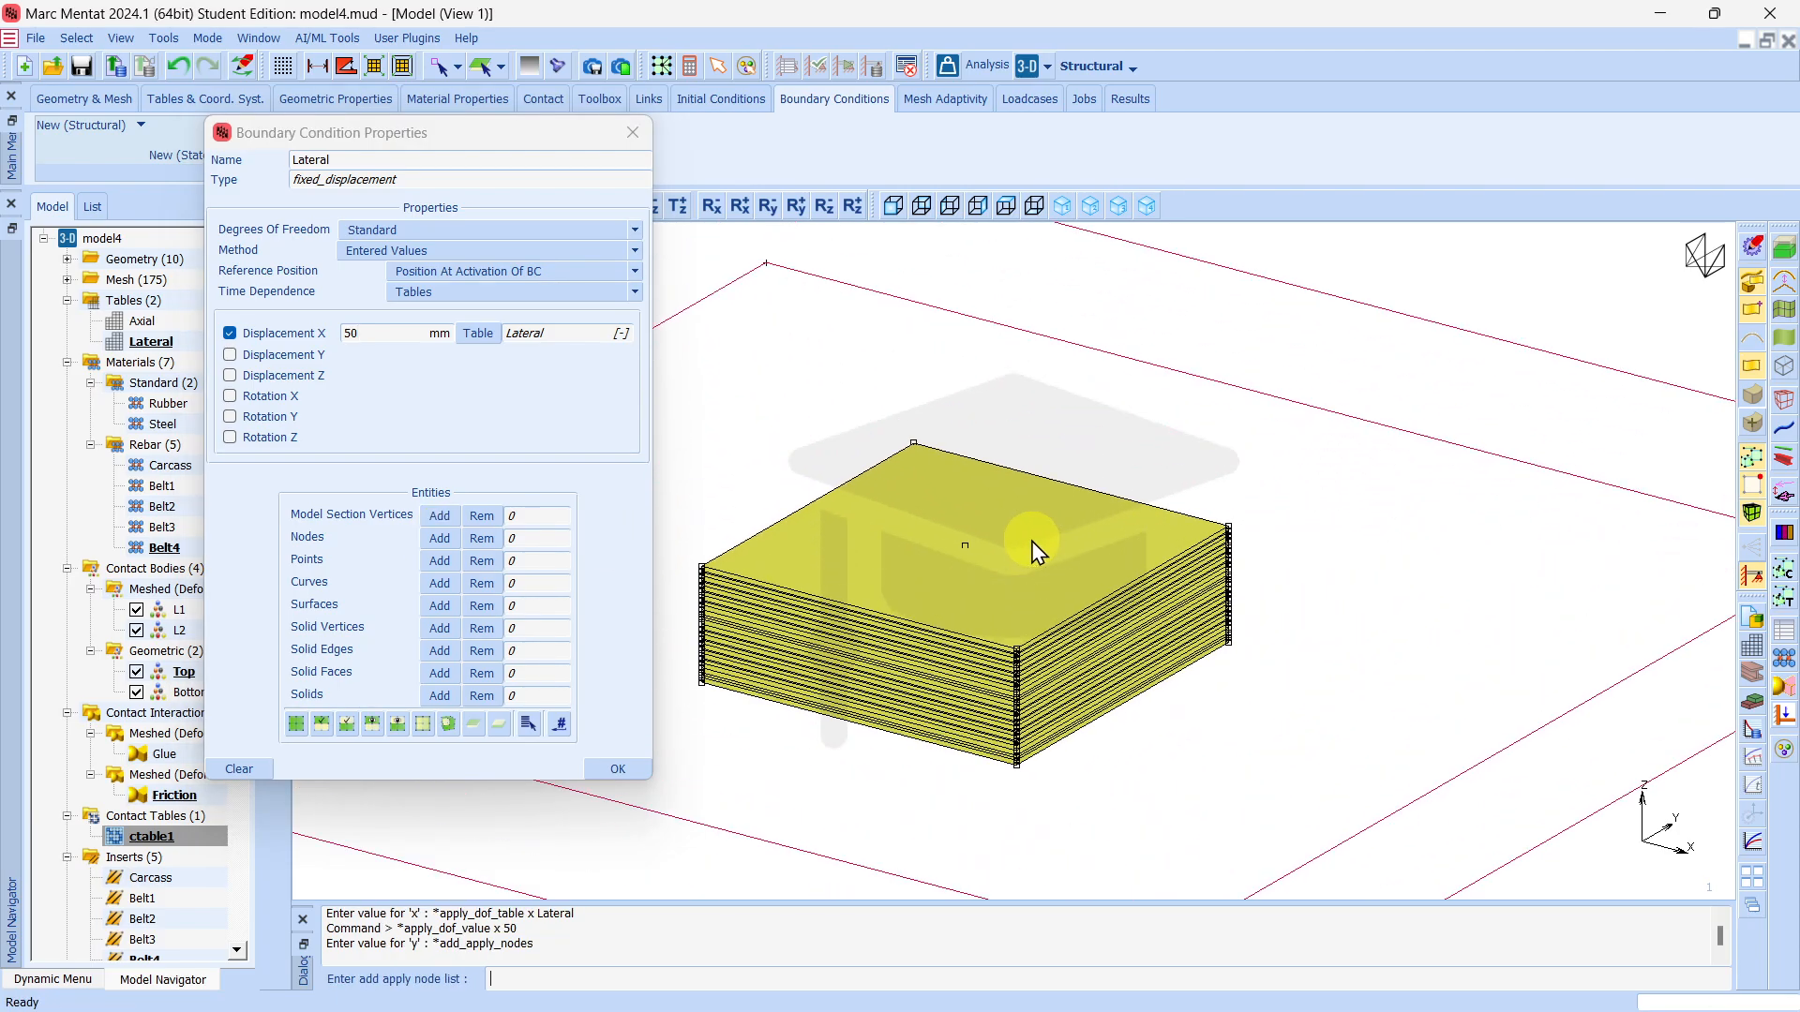
left_click(966, 547)
right_click(966, 547)
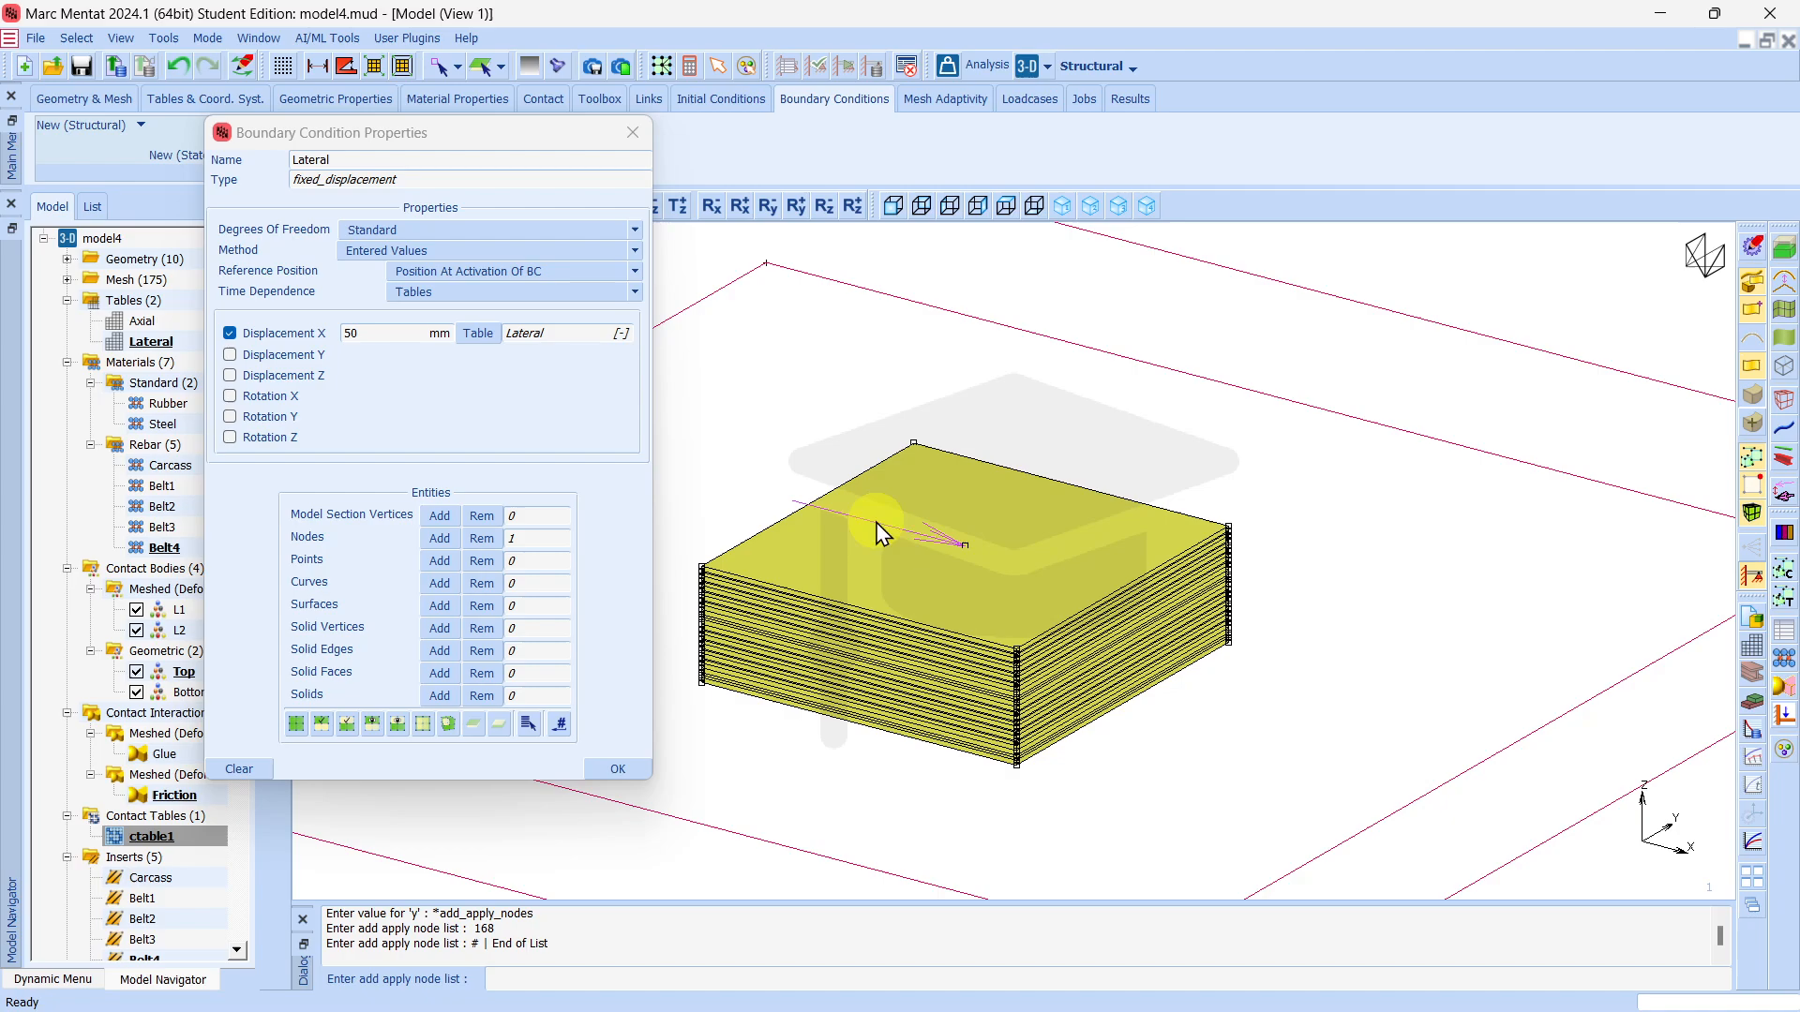
Inspect the displacement arrow in solid display, accept the Lateral boundary condition, and return the arrows to wireframe.
left_click(1786, 506)
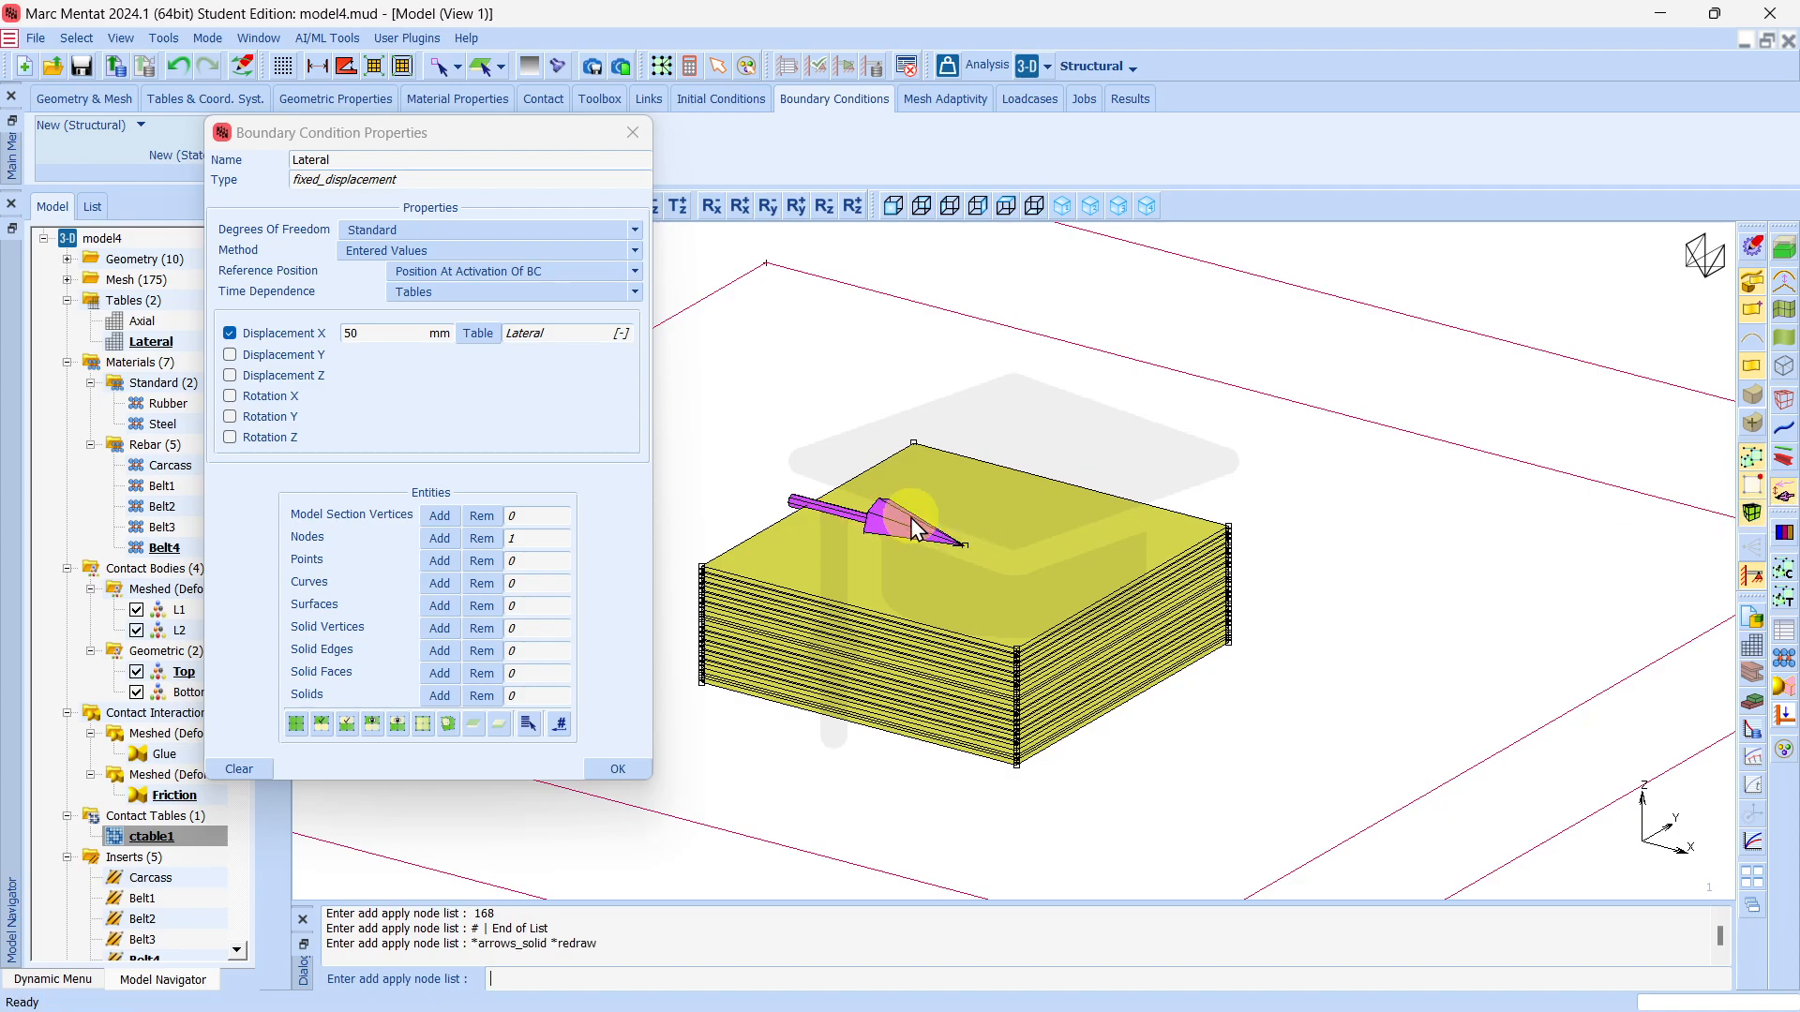
left_click(614, 771)
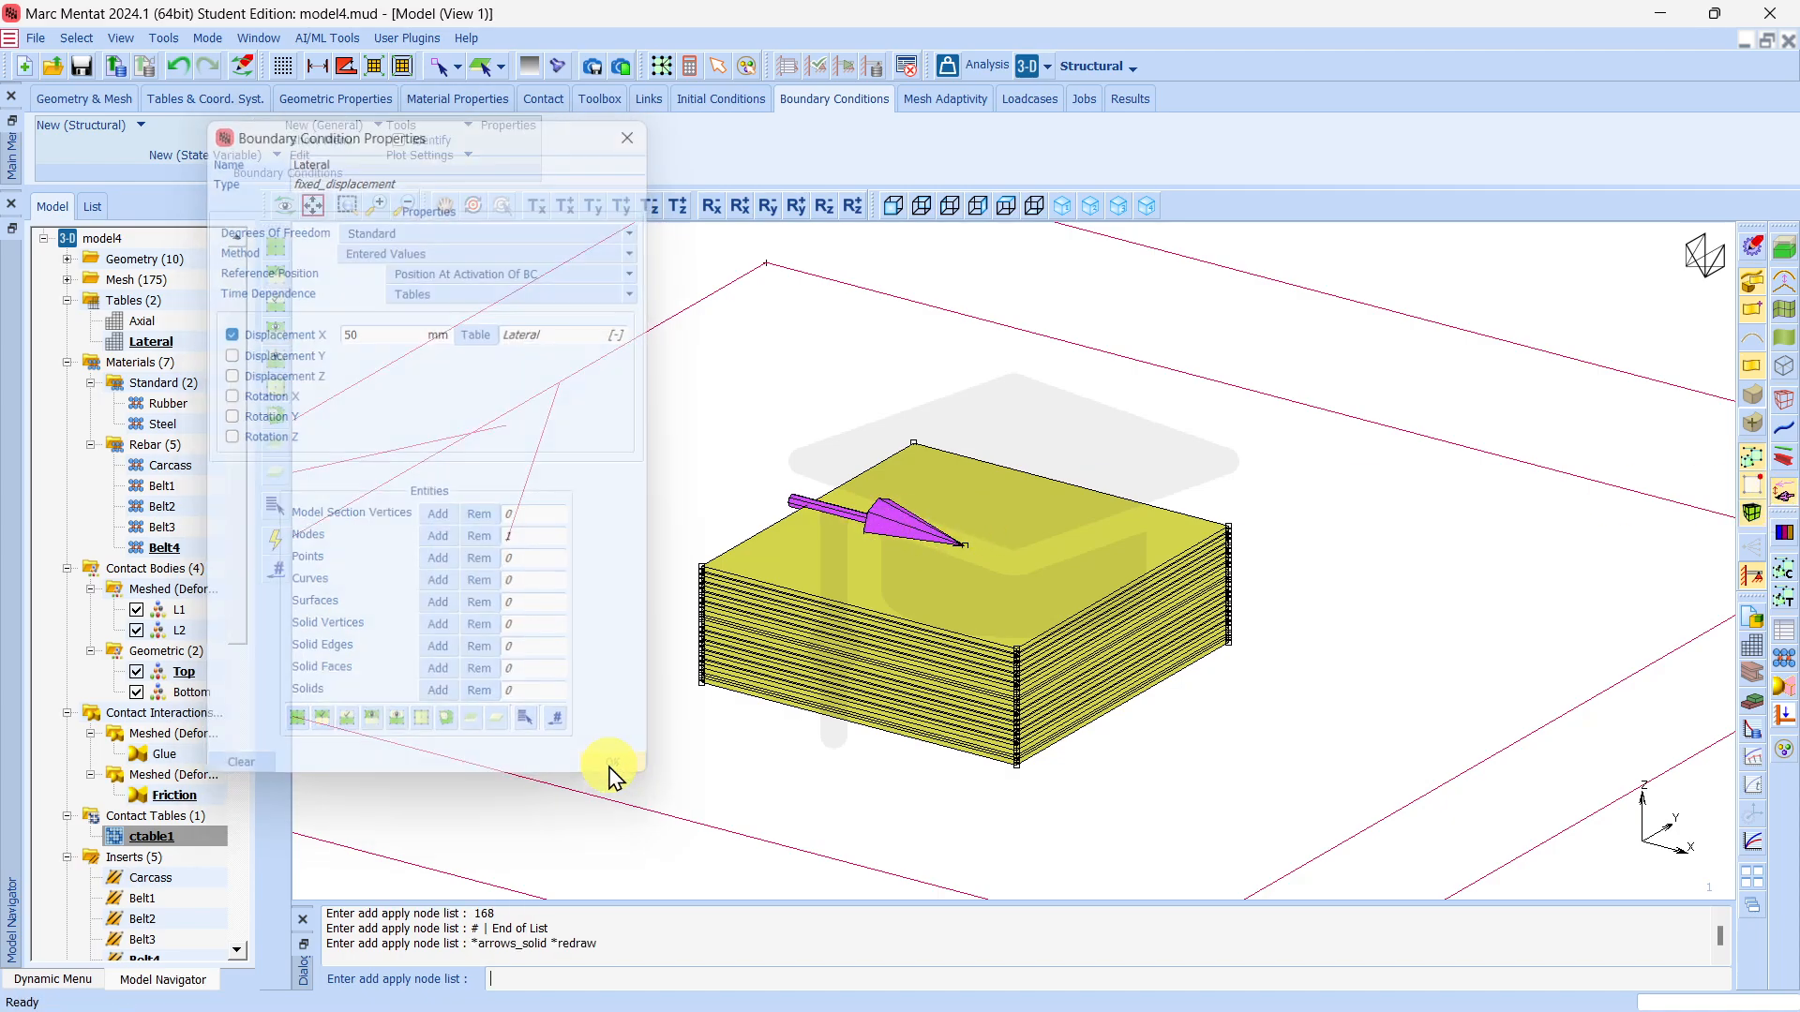
left_click(1784, 492)
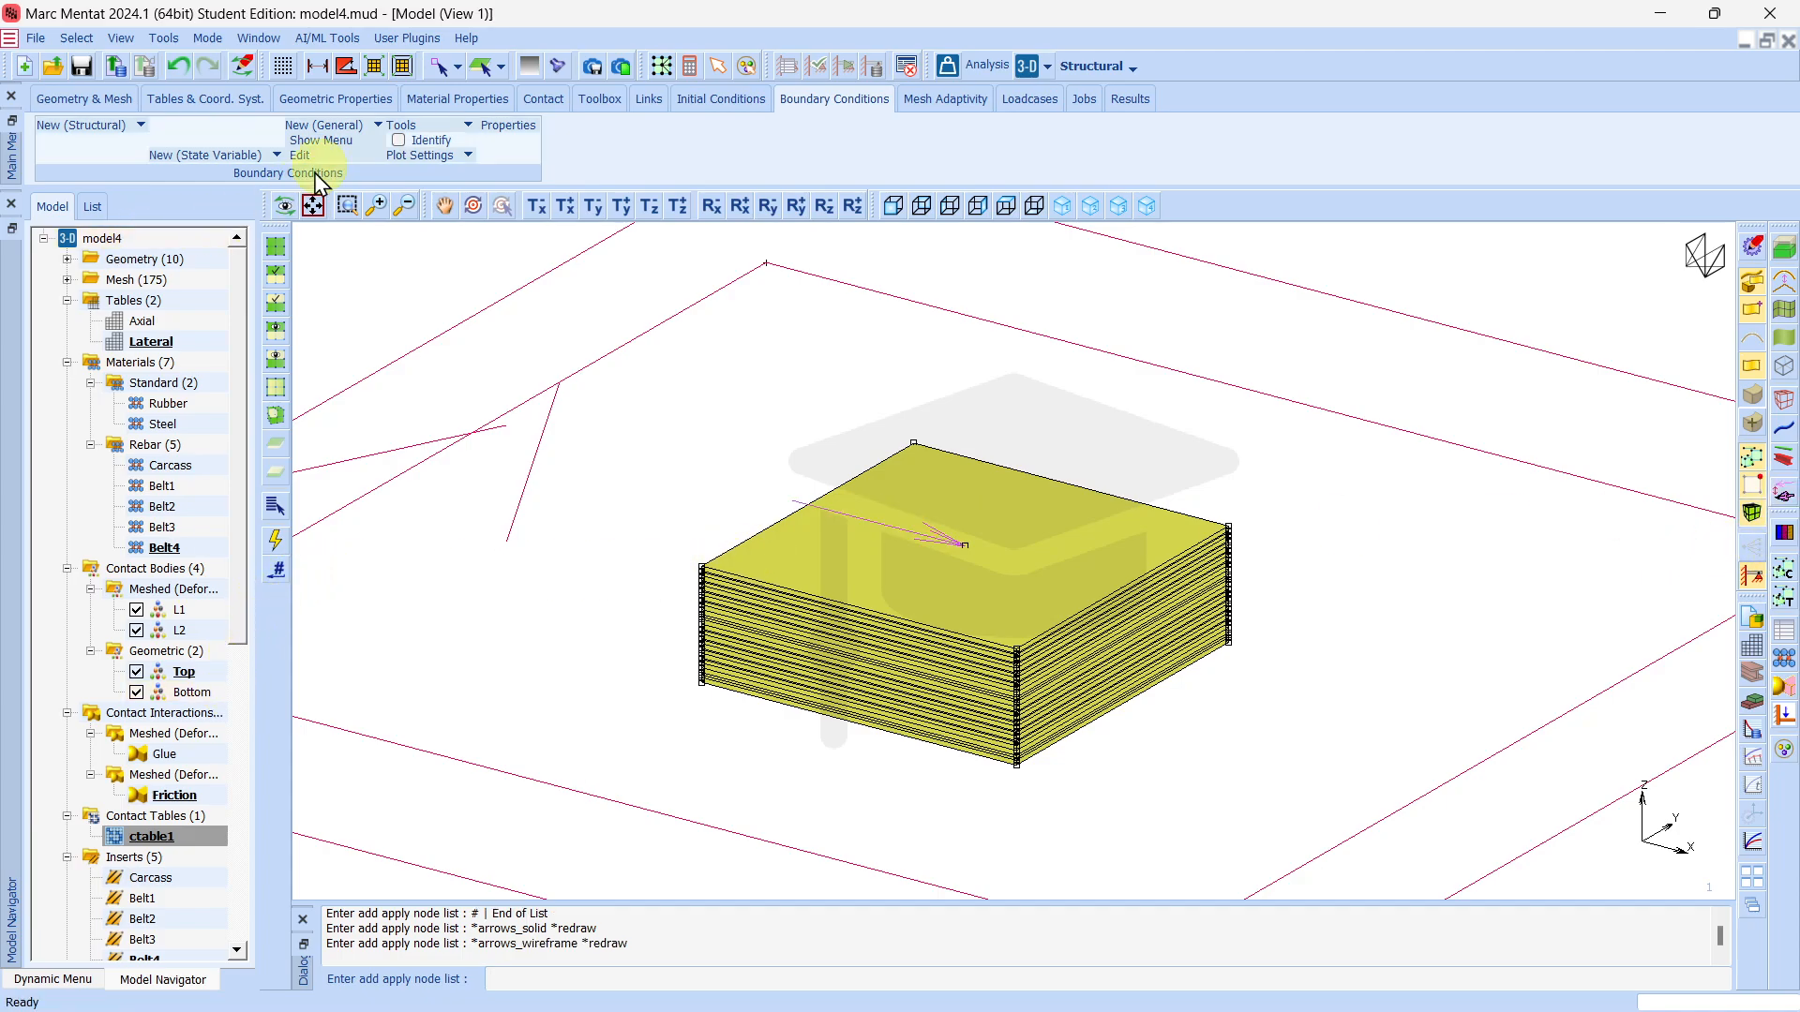
Create a point load boundary condition named Axial with Force Z enabled and set to -72*72*5 N.
left_click(84, 126)
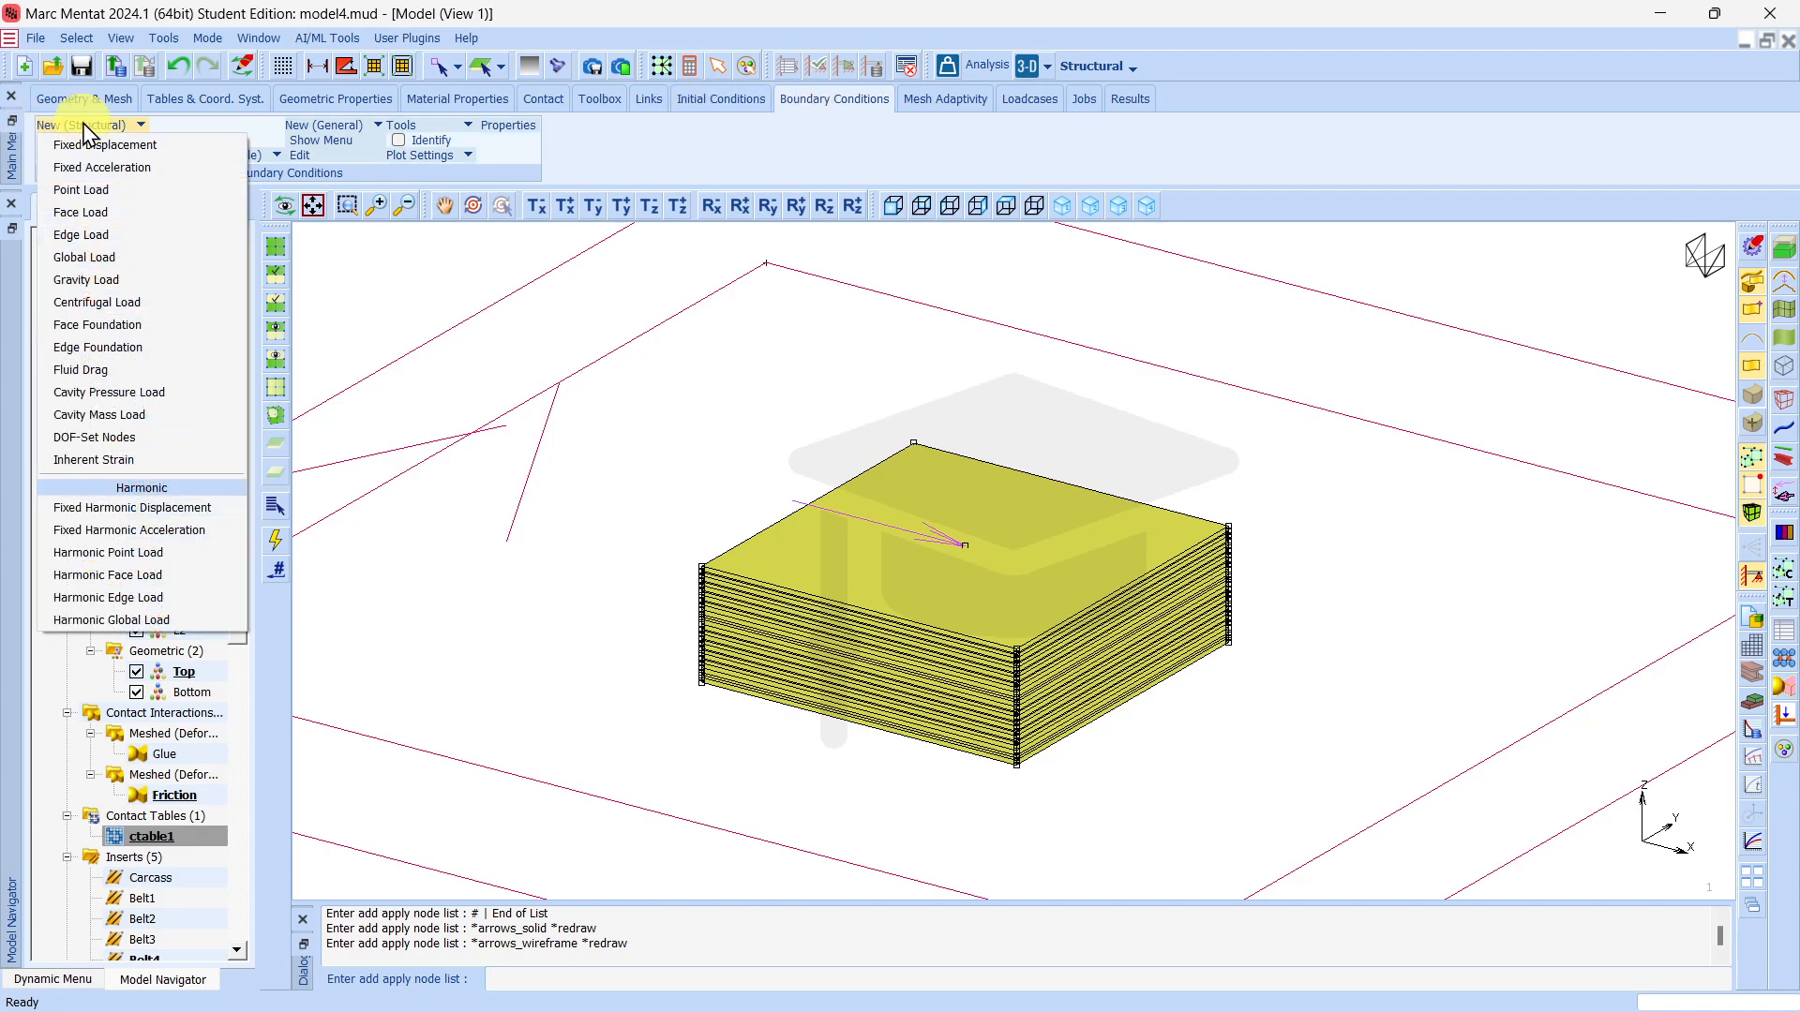
left_click(90, 190)
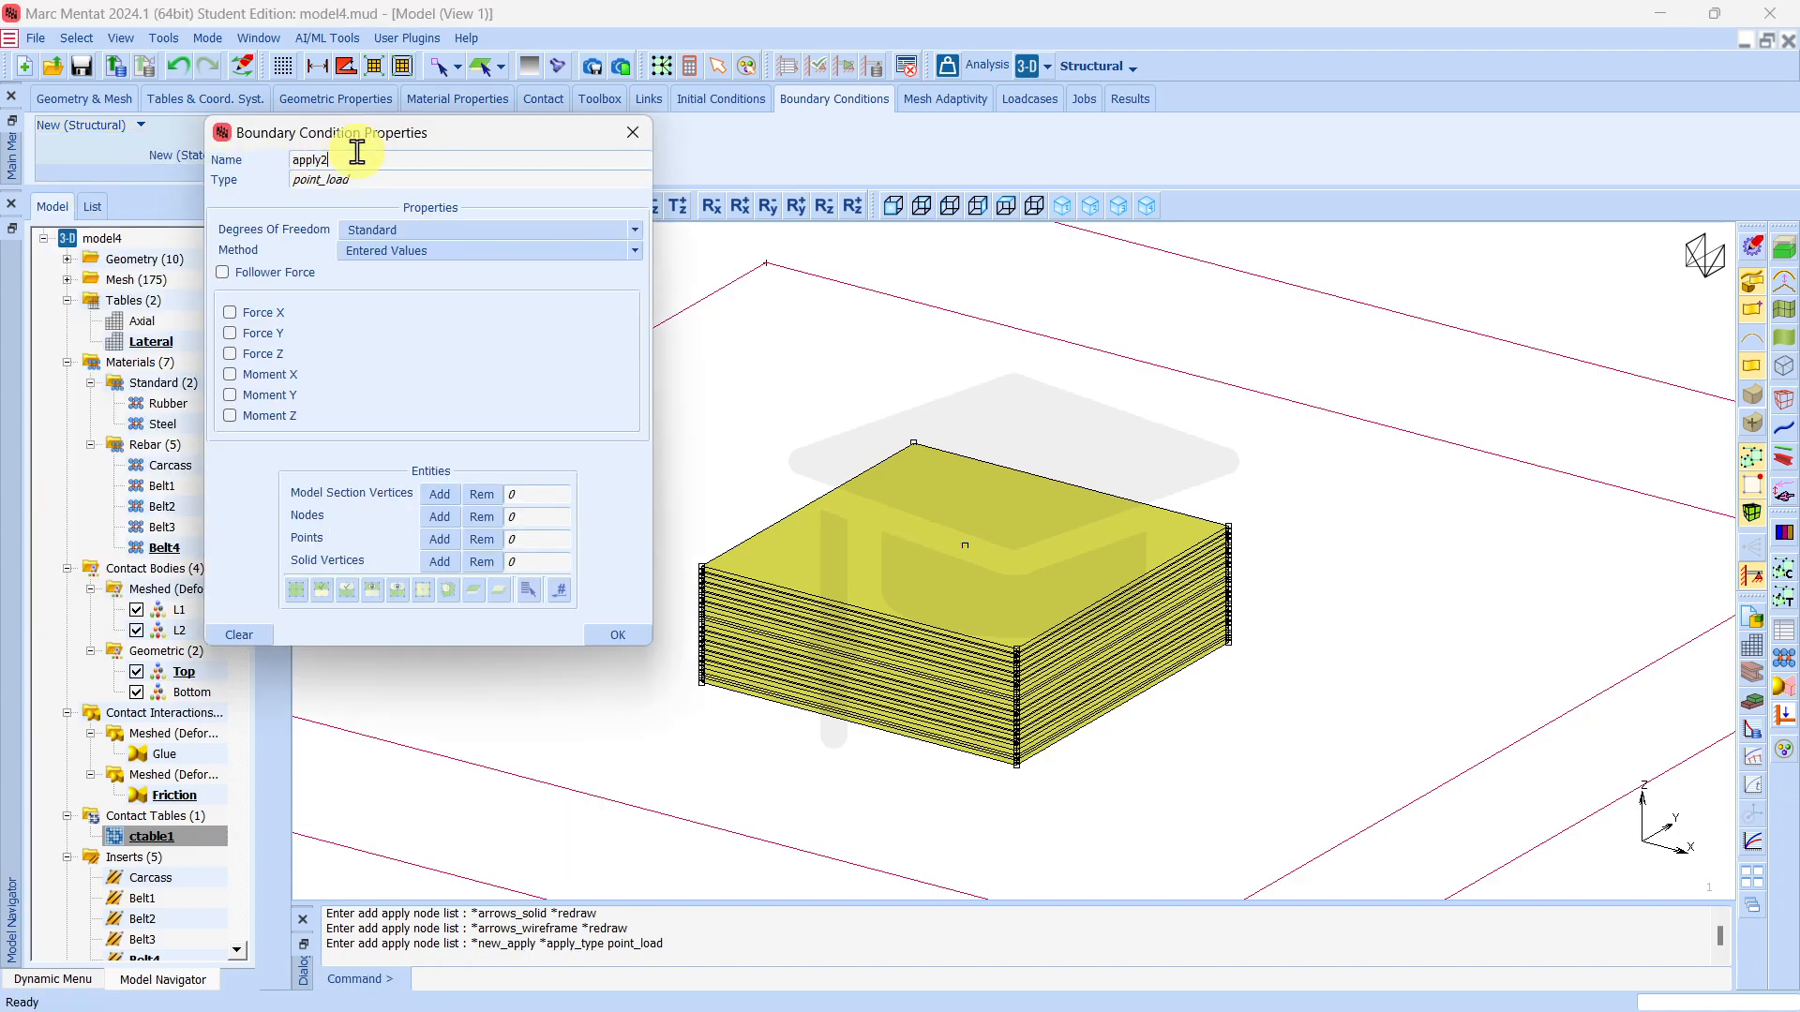
type("Axial")
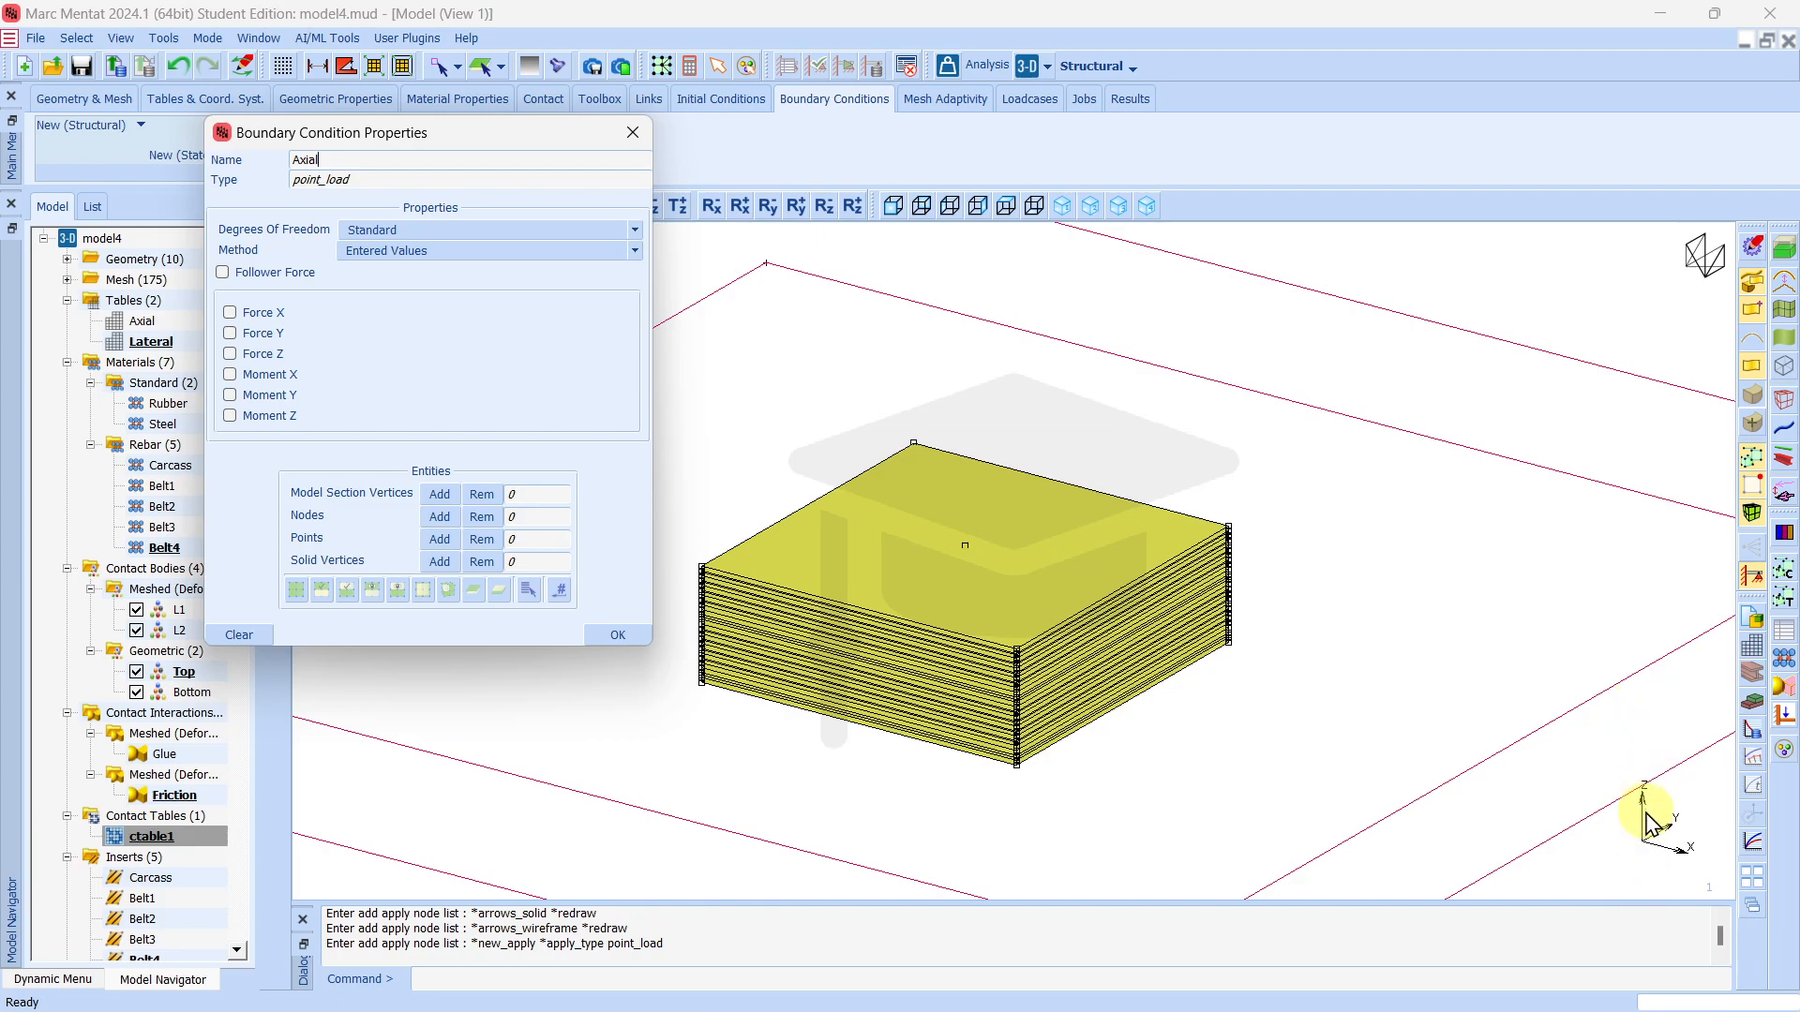
left_click(229, 355)
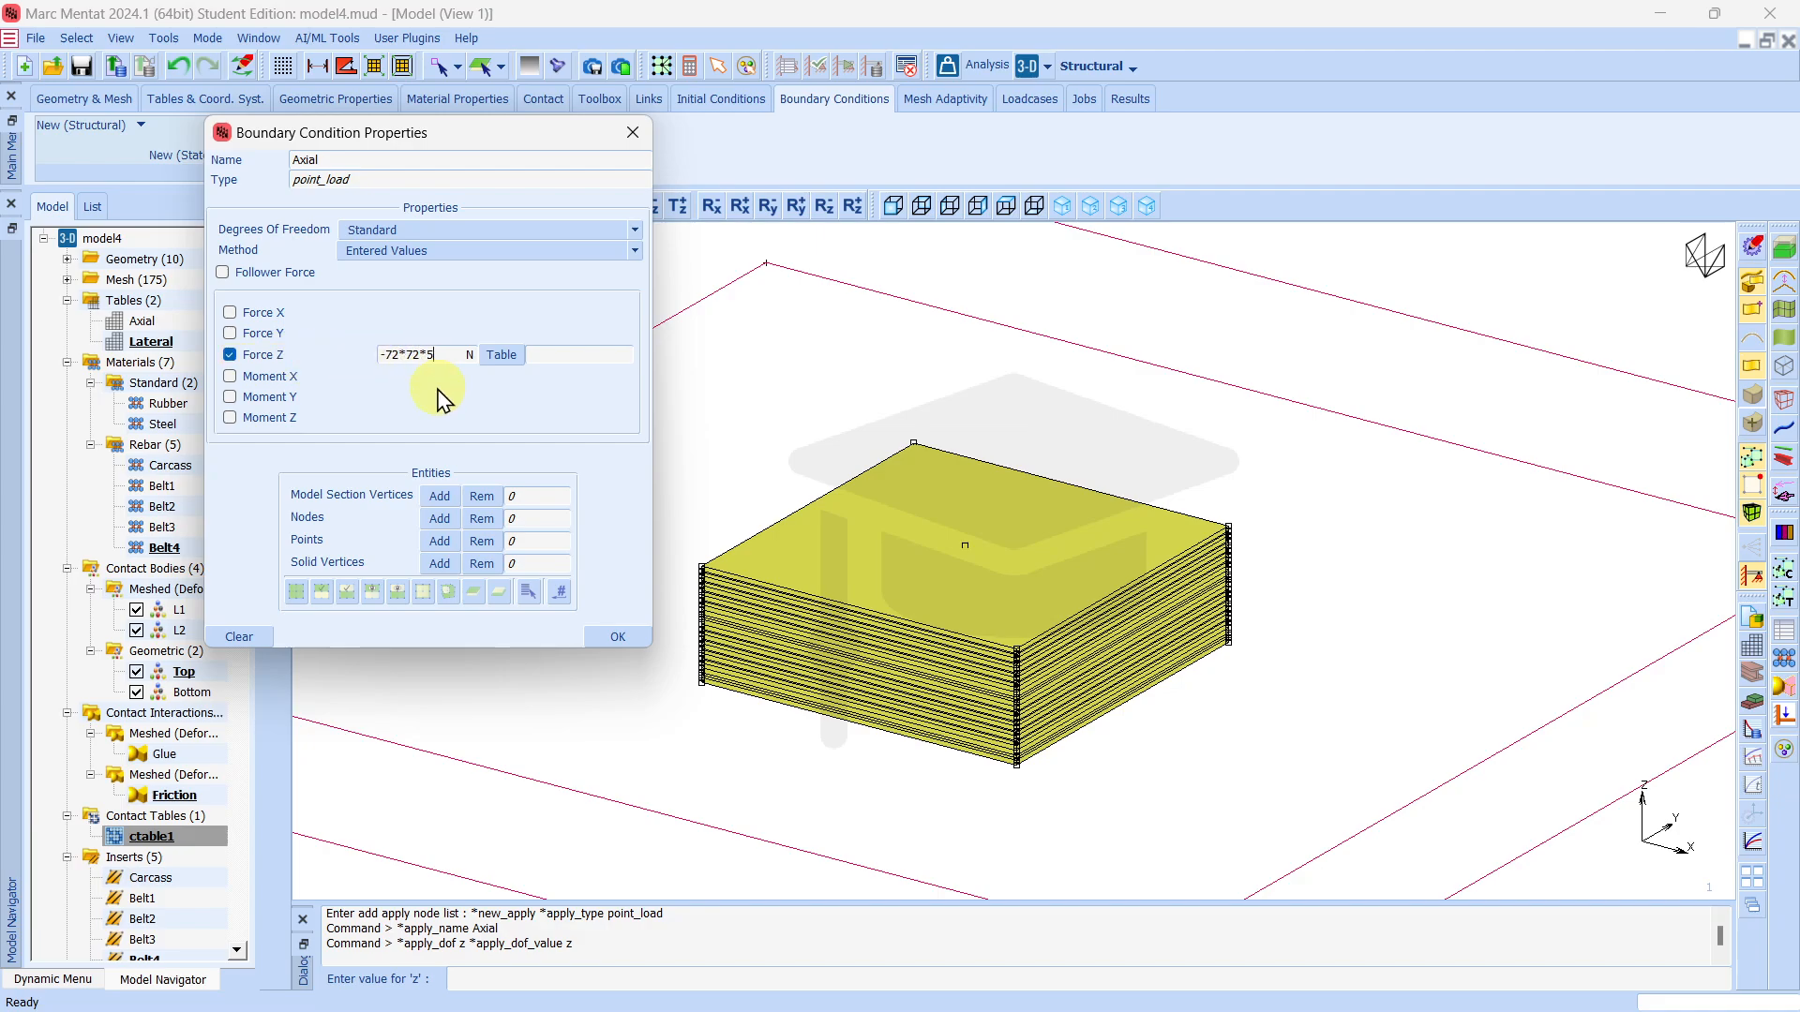
key("Return")
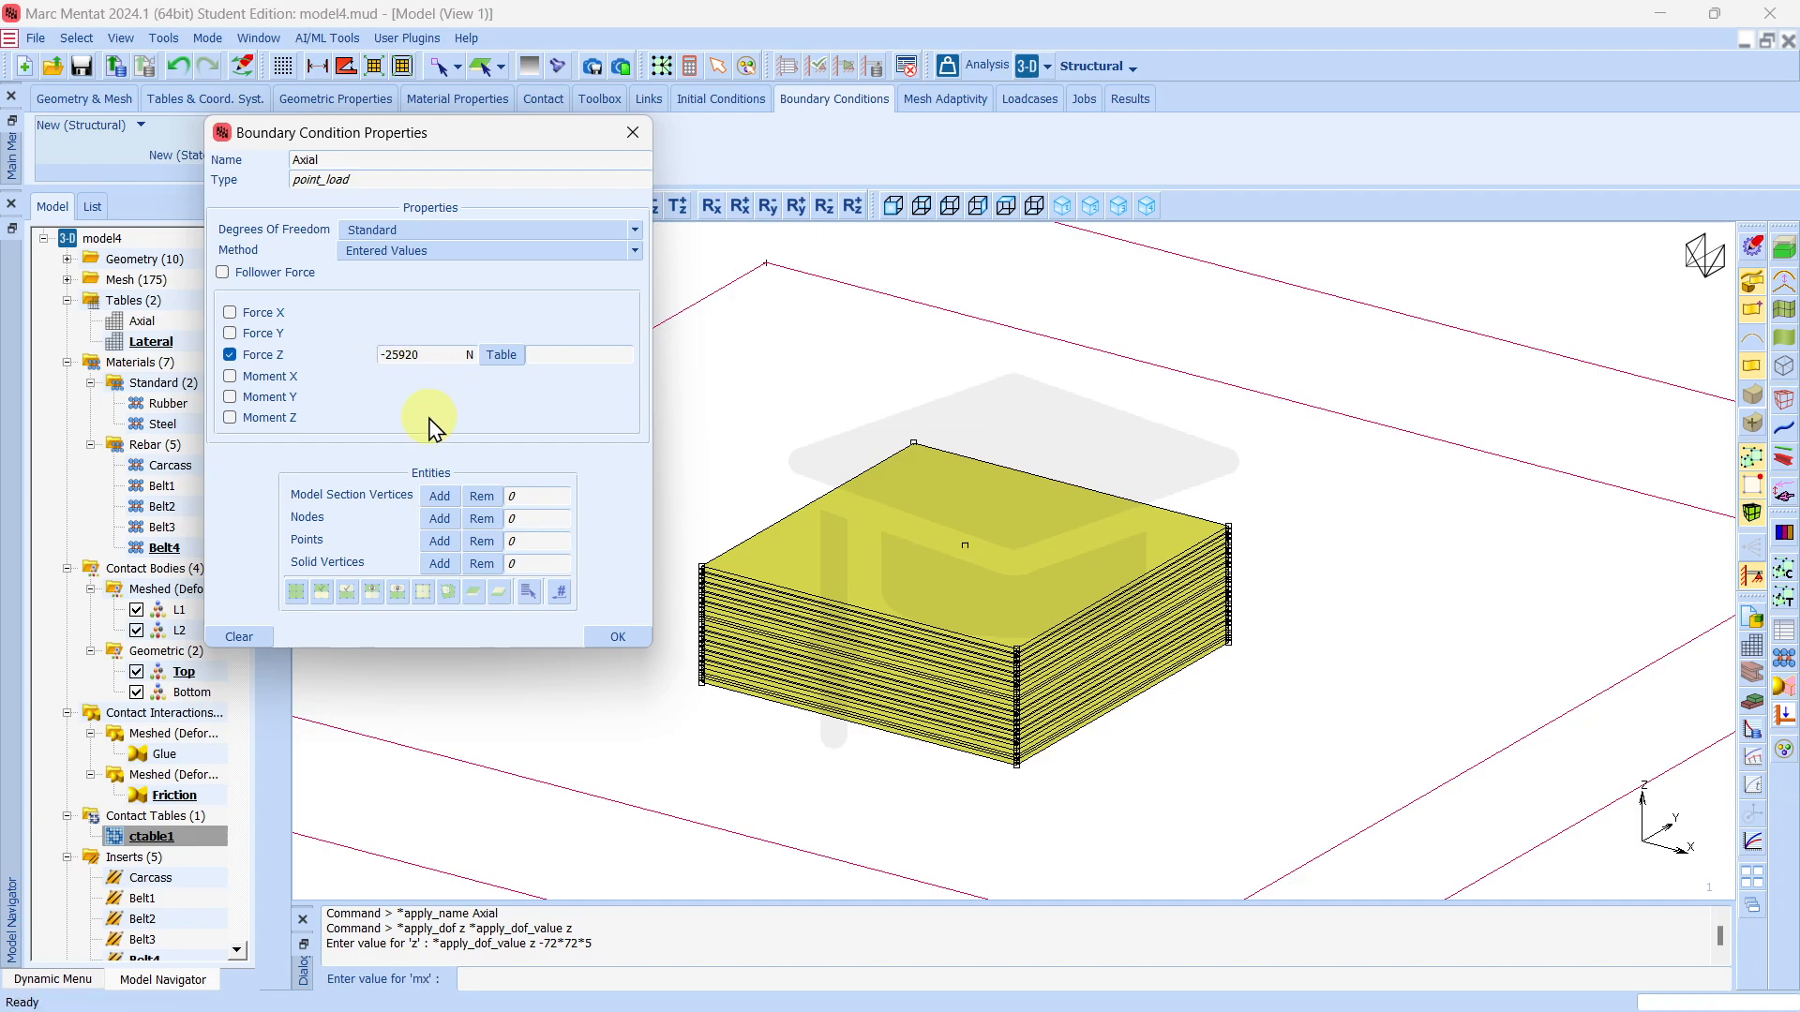
Assign the Axial table to Force Z and apply the load to the single node at the centre above the pad's top face.
left_click(501, 355)
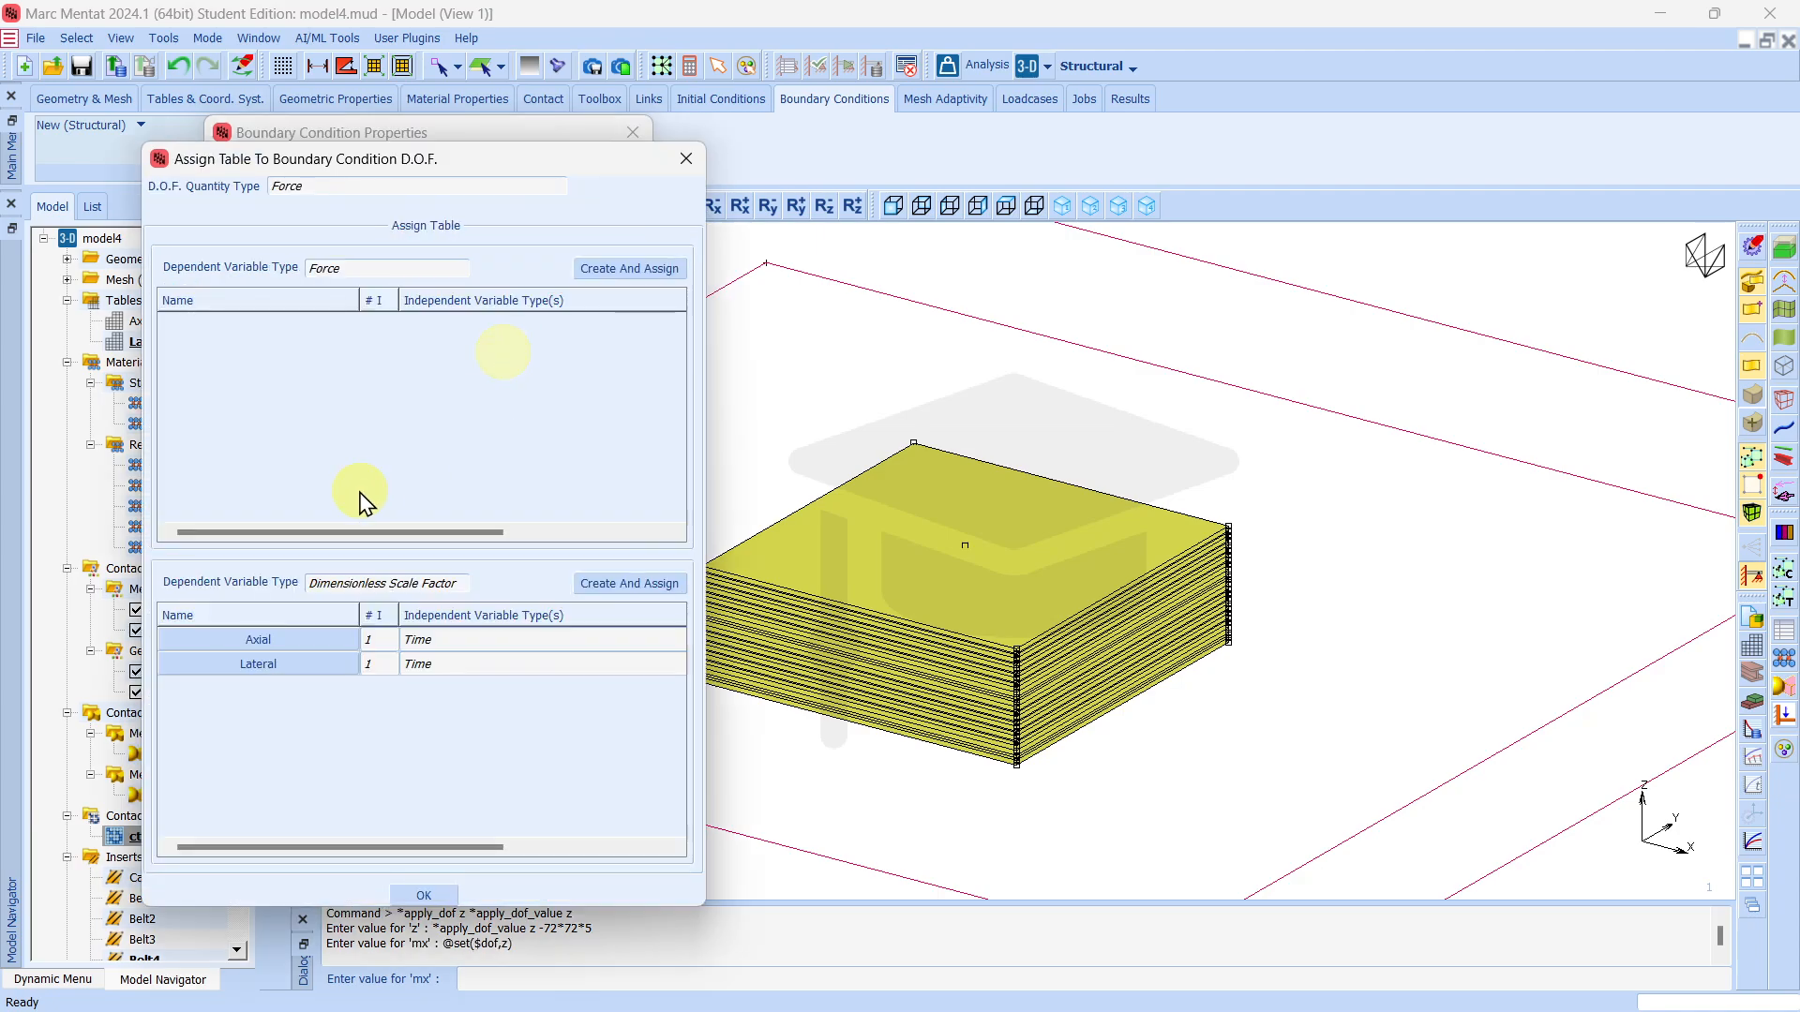
double_click(262, 643)
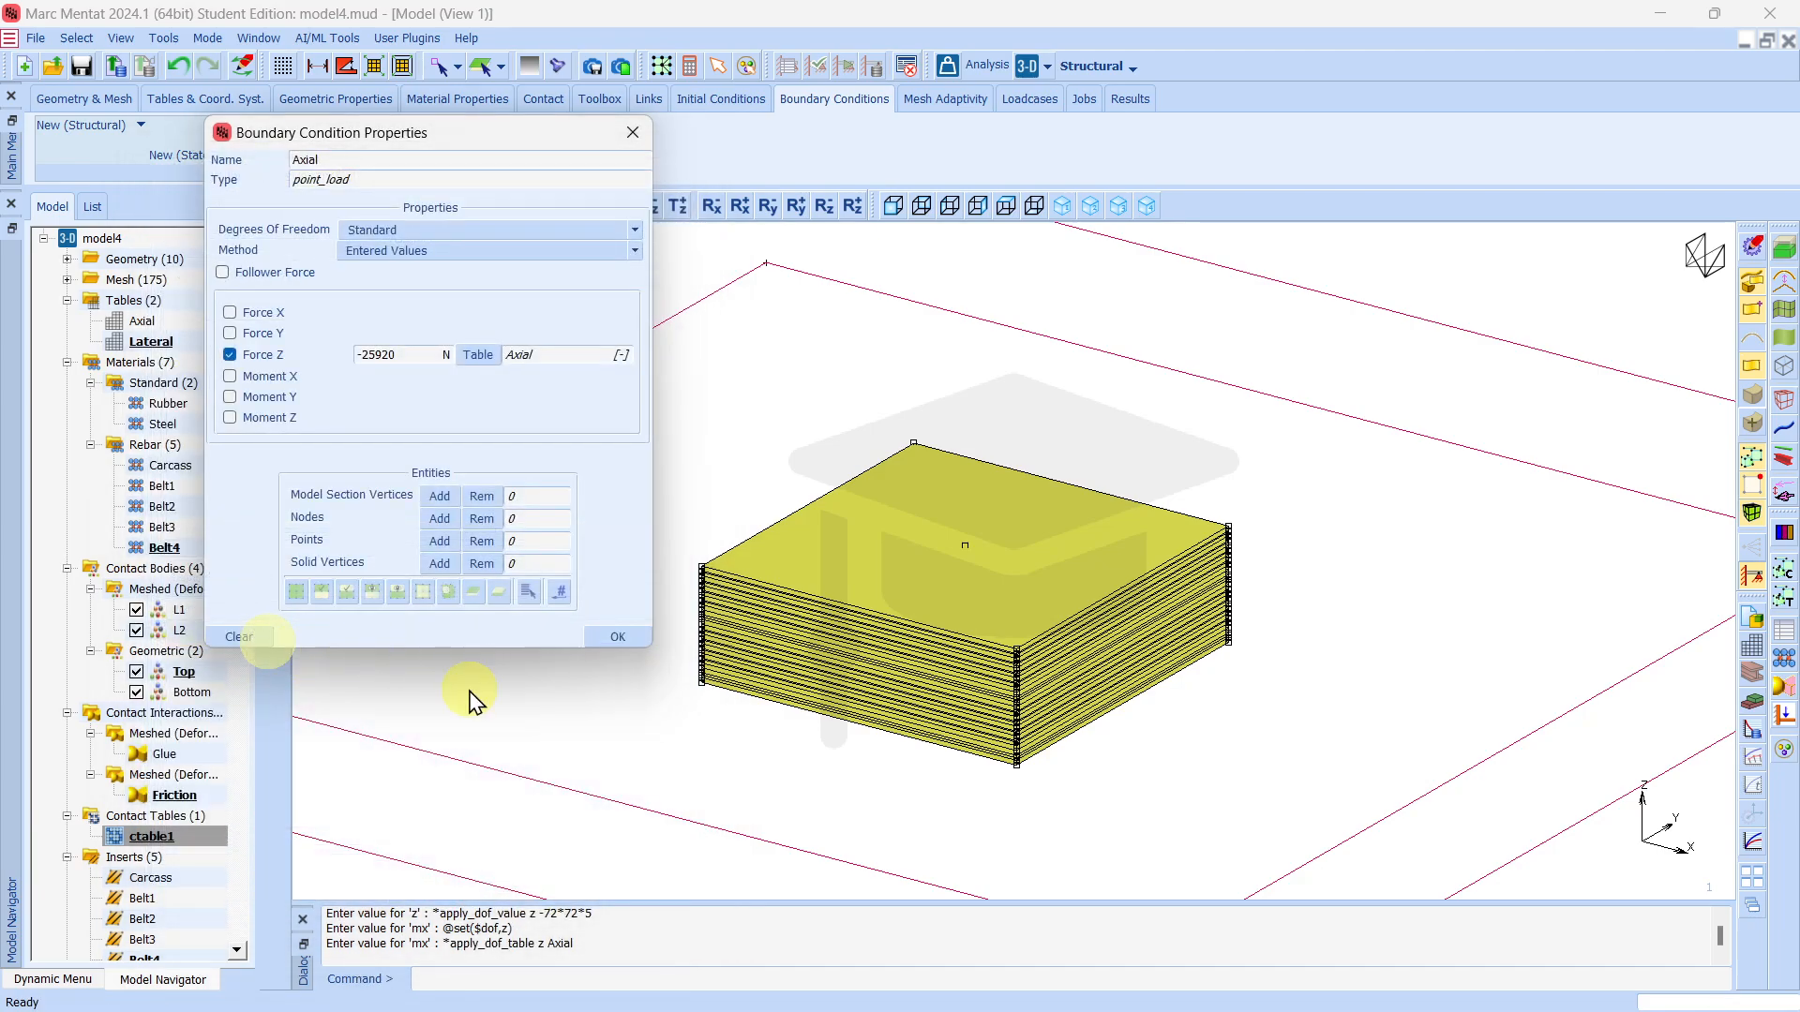
left_click(440, 519)
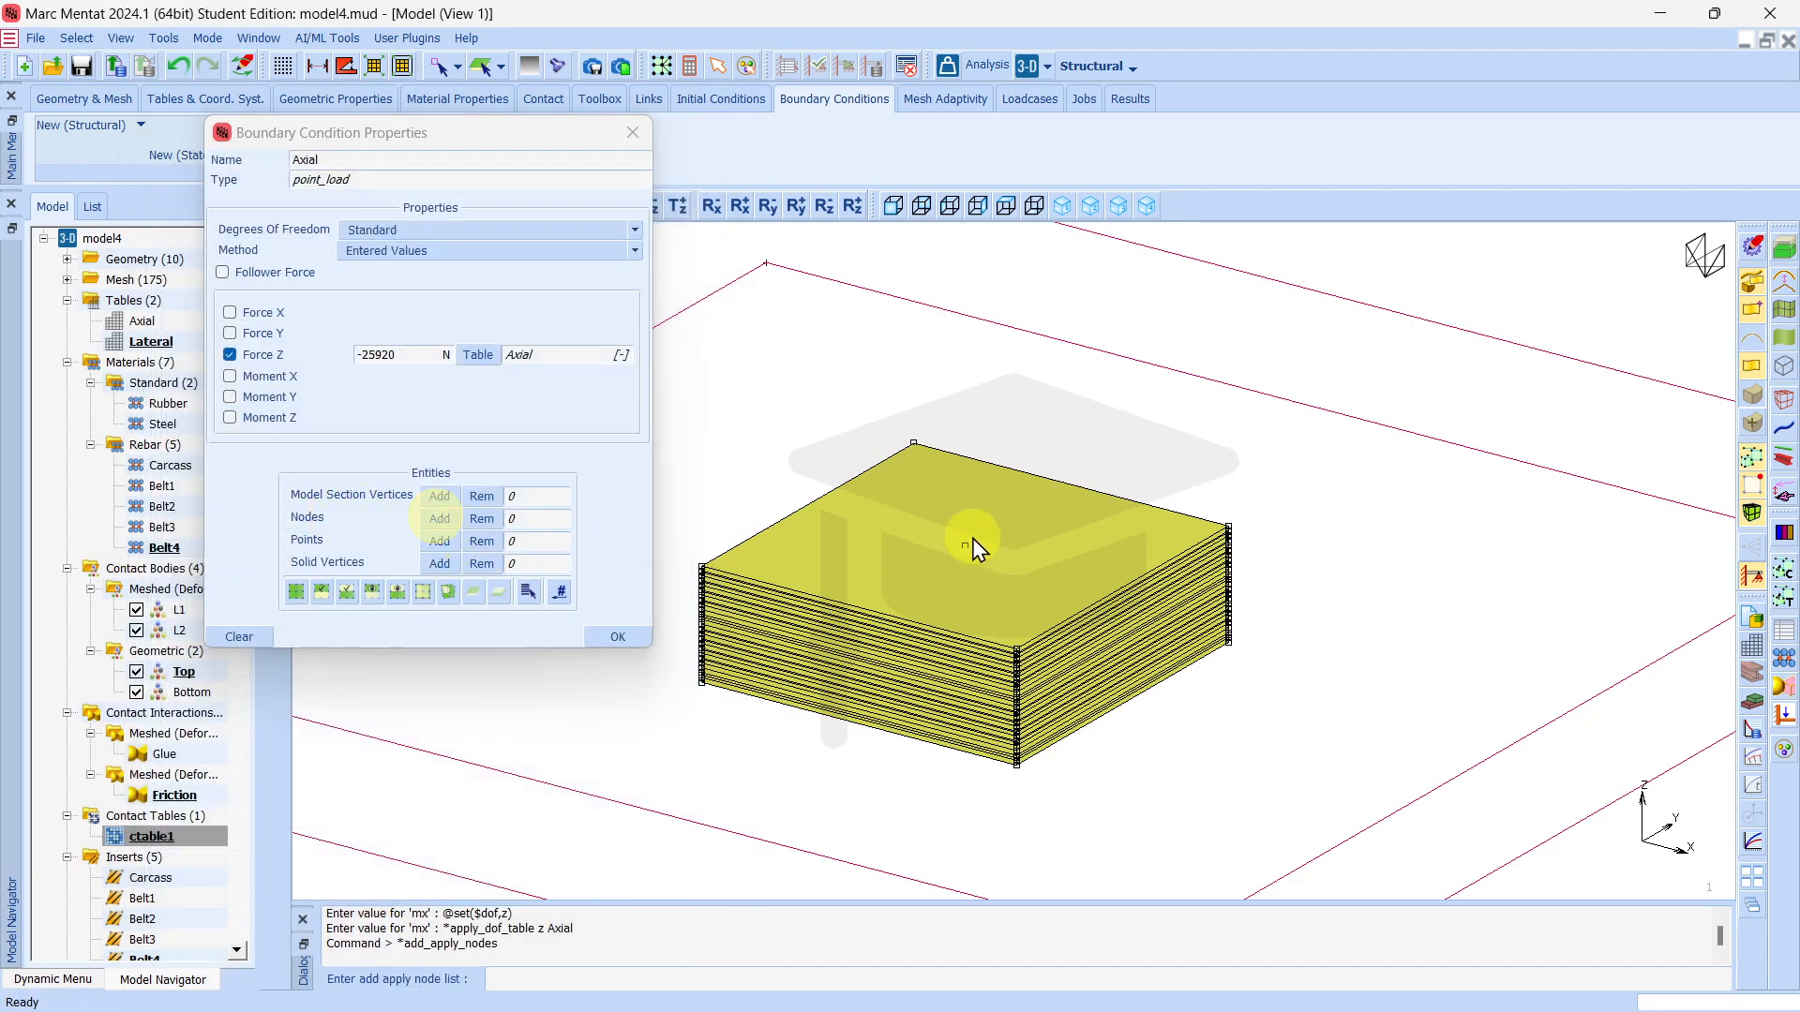
left_click(964, 545)
right_click(836, 432)
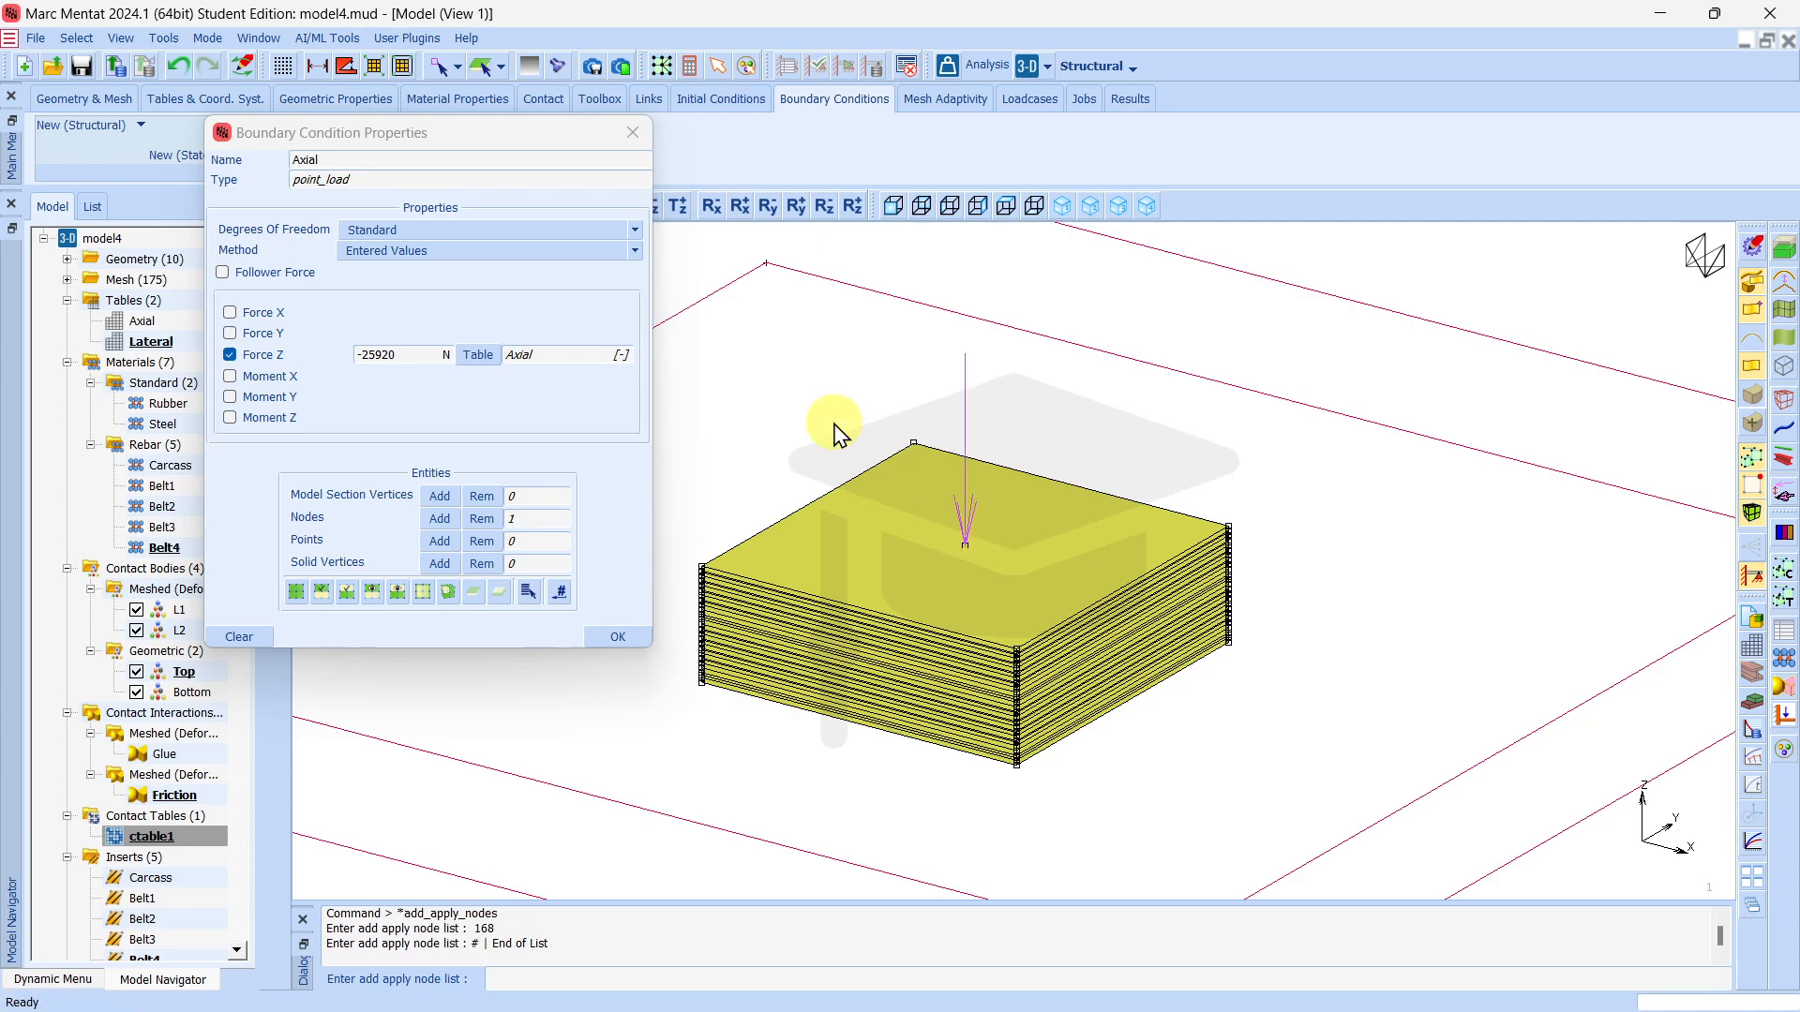
left_click(621, 640)
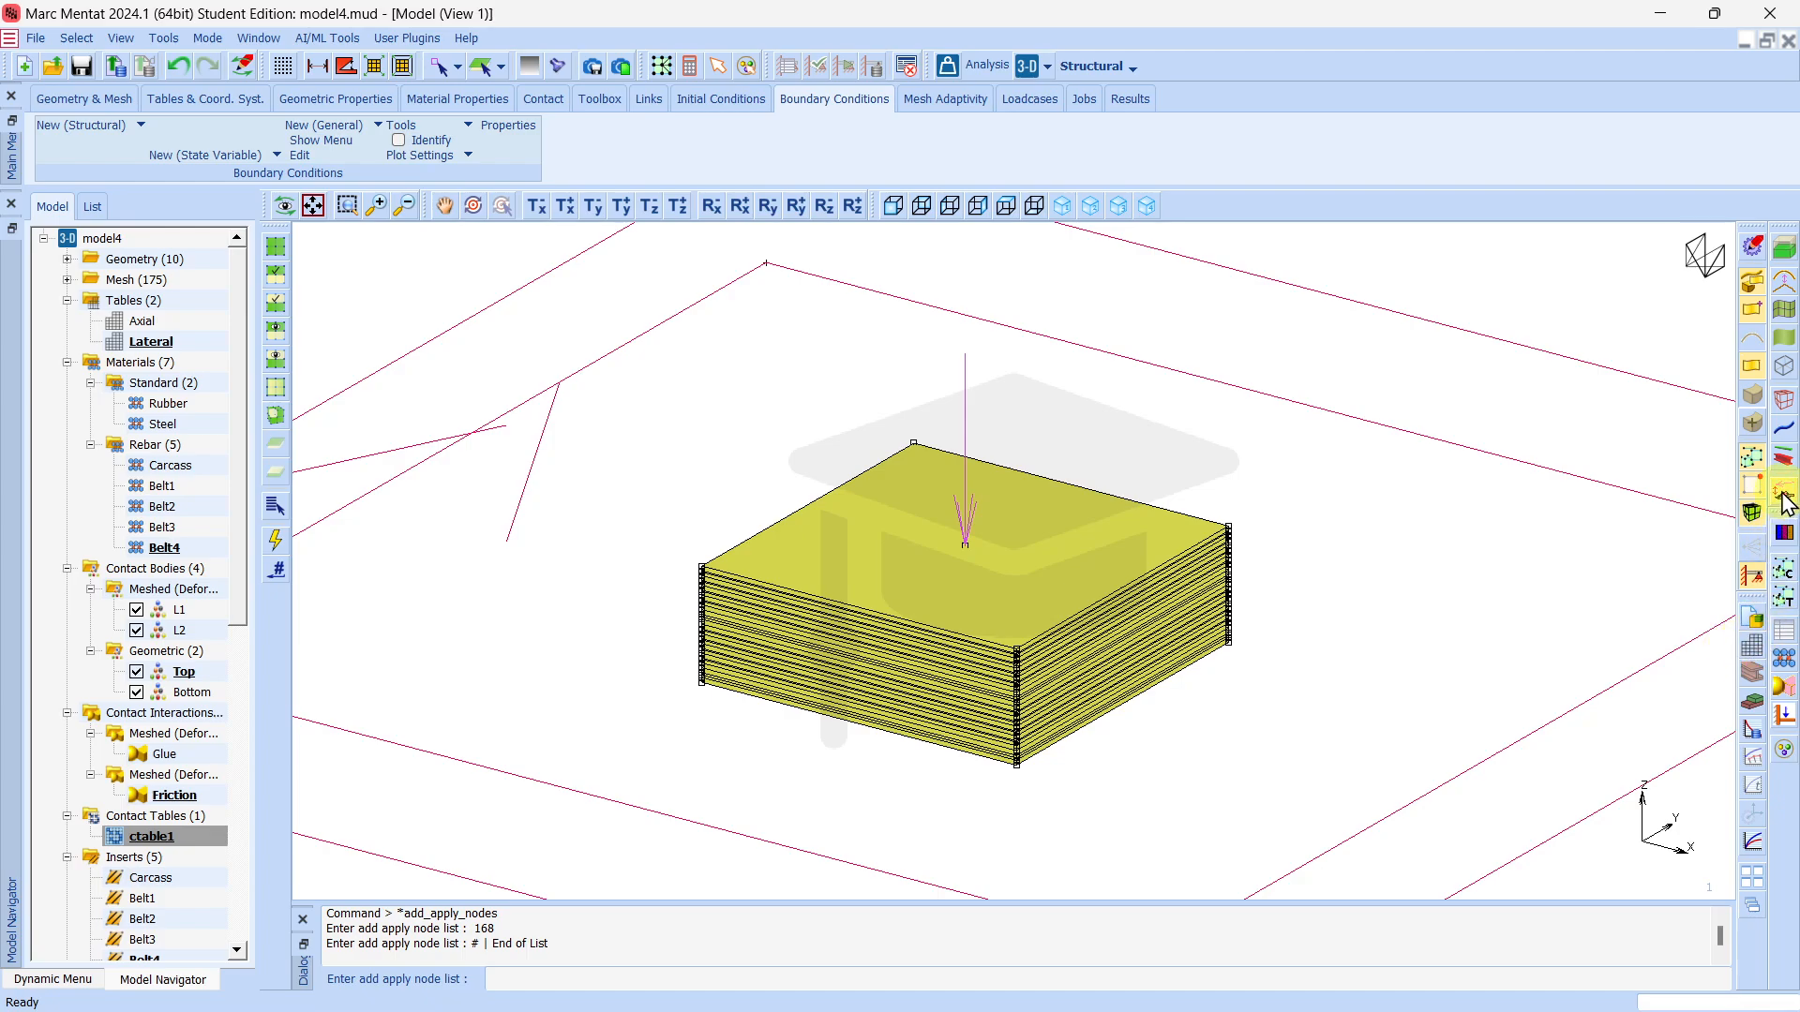
Display the load arrows as solids and identify the Axial and Lateral boundary conditions by colour.
left_click(1782, 493)
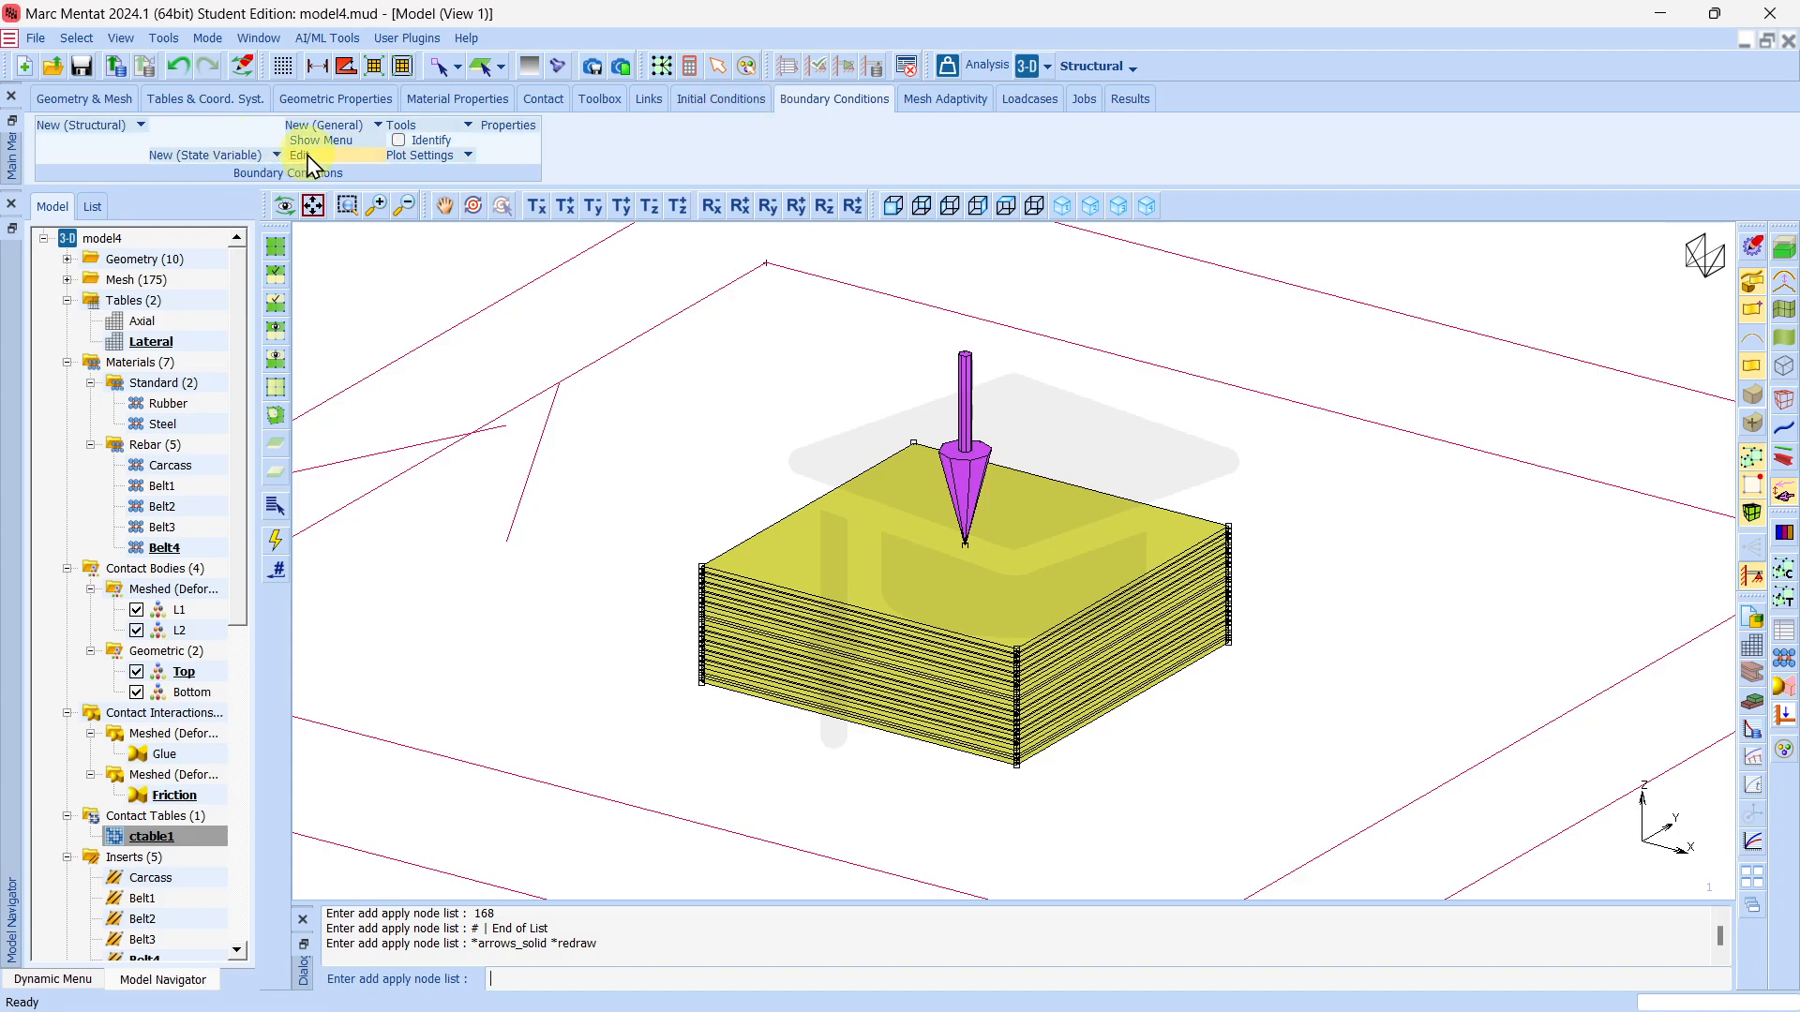
left_click(400, 141)
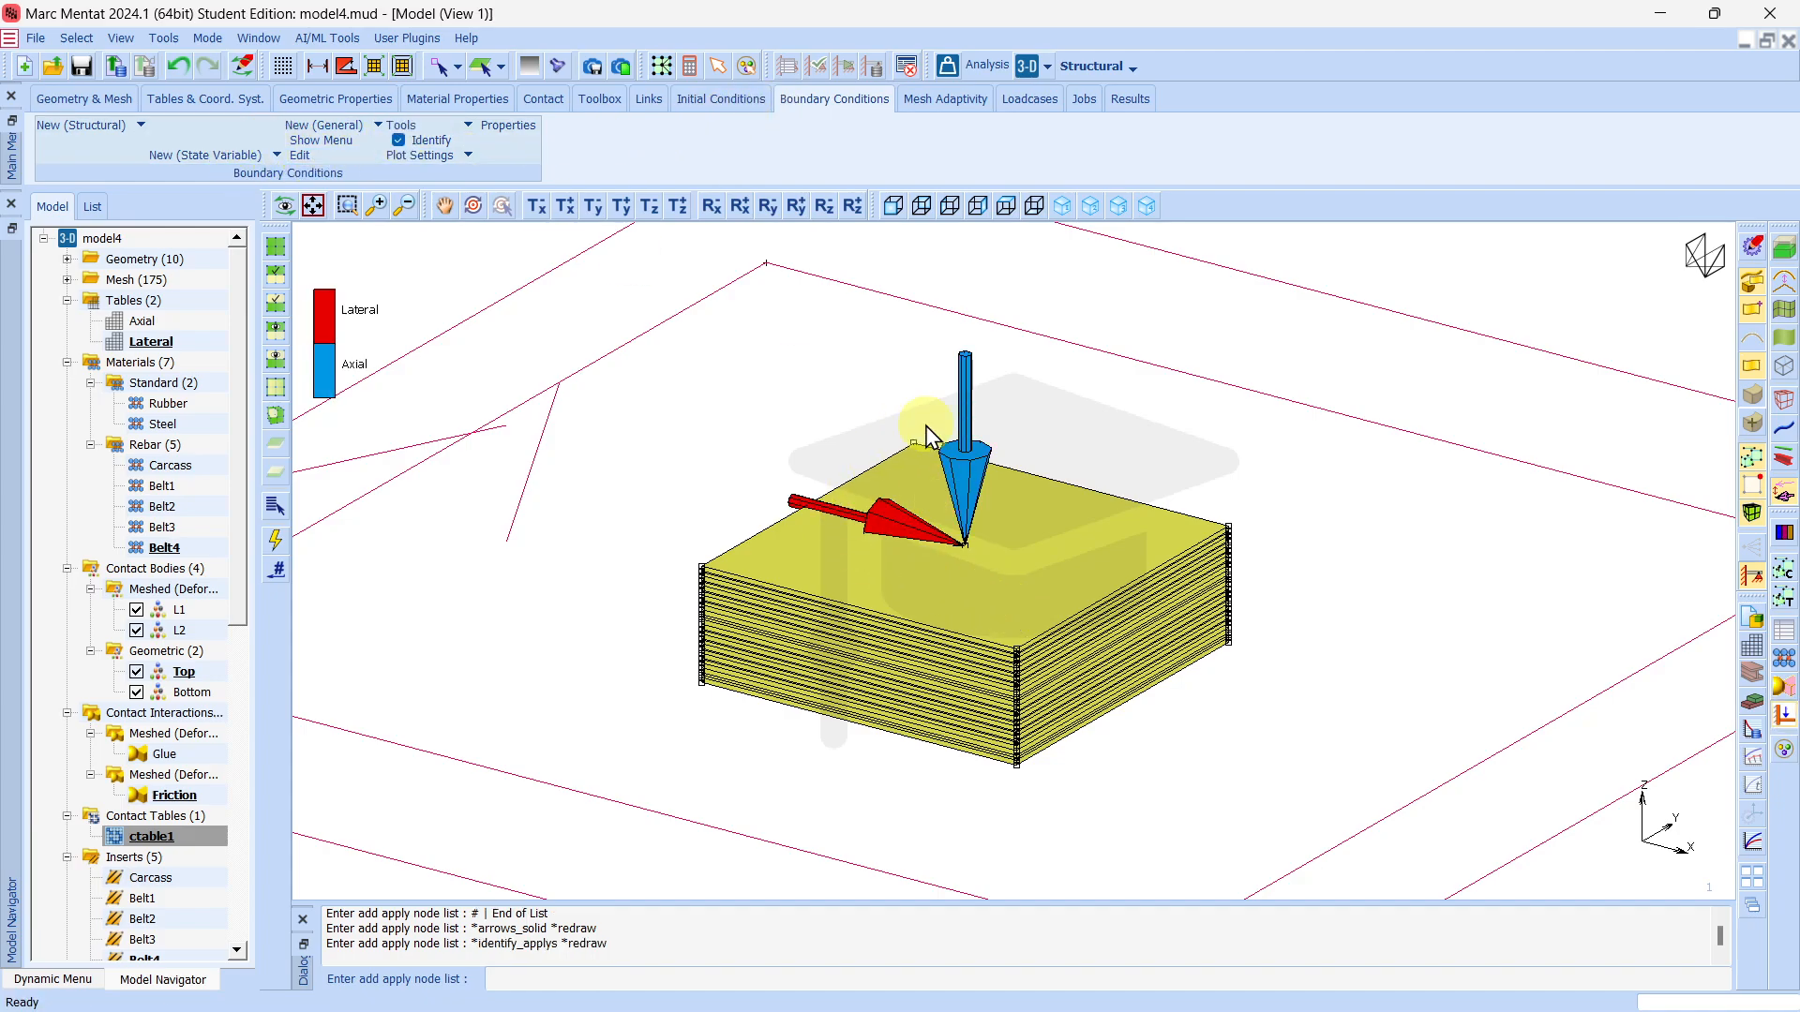